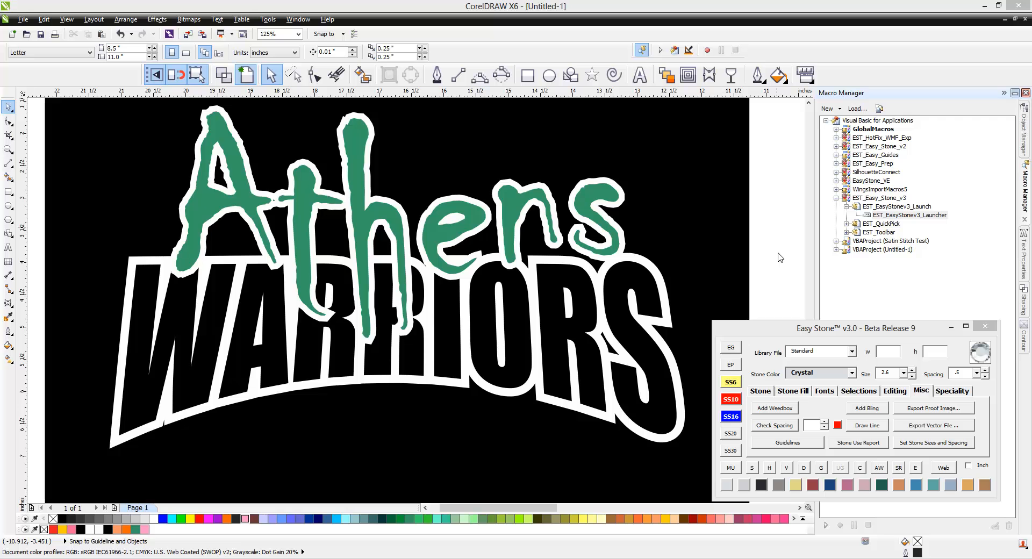
Show the object list, move the green Athens lettering and its white outline off the black box, and fill that outline lime green.
{"action": "left_click", "coordinate": [1023, 131]}
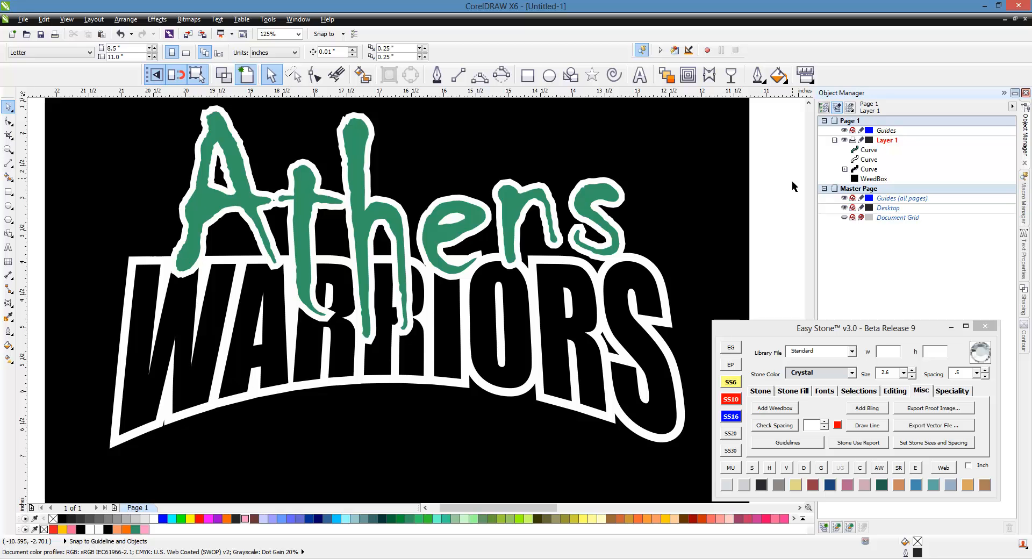
{"action": "left_click", "coordinate": [869, 150]}
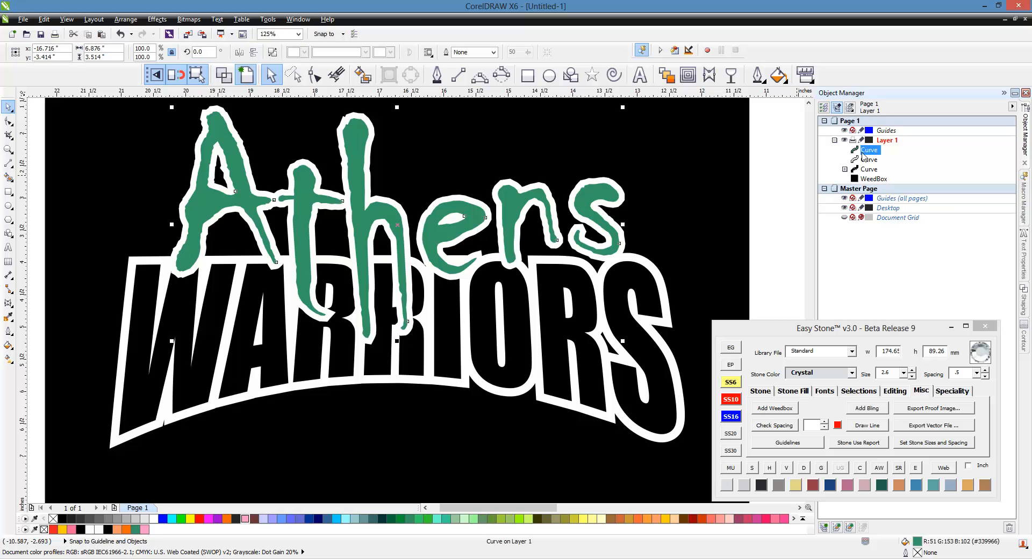
{"action": "left_click_drag", "start_coordinate": [397, 225], "coordinate": [221, 311]}
{"action": "left_click", "coordinate": [869, 159]}
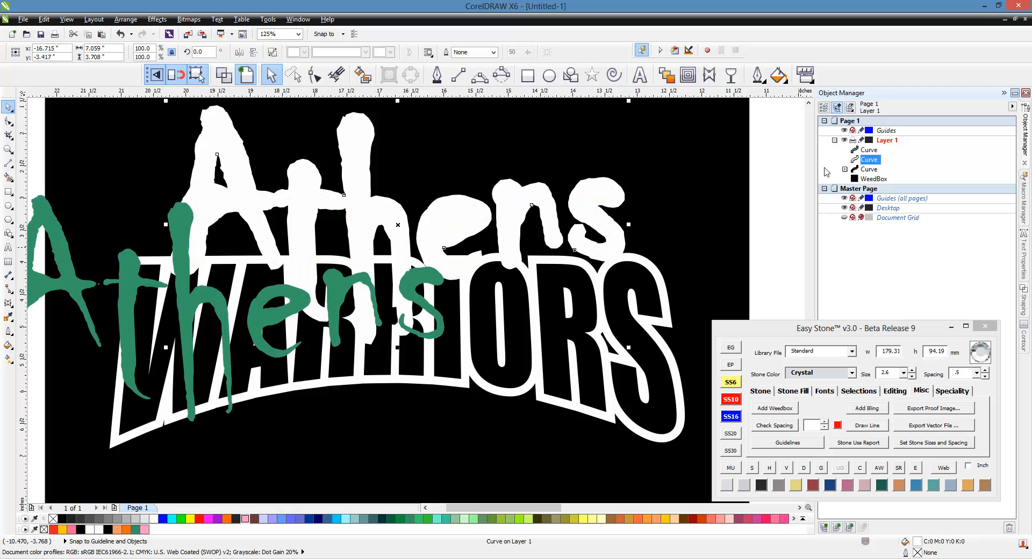
{"action": "left_click_drag", "start_coordinate": [335, 344], "coordinate": [394, 256]}
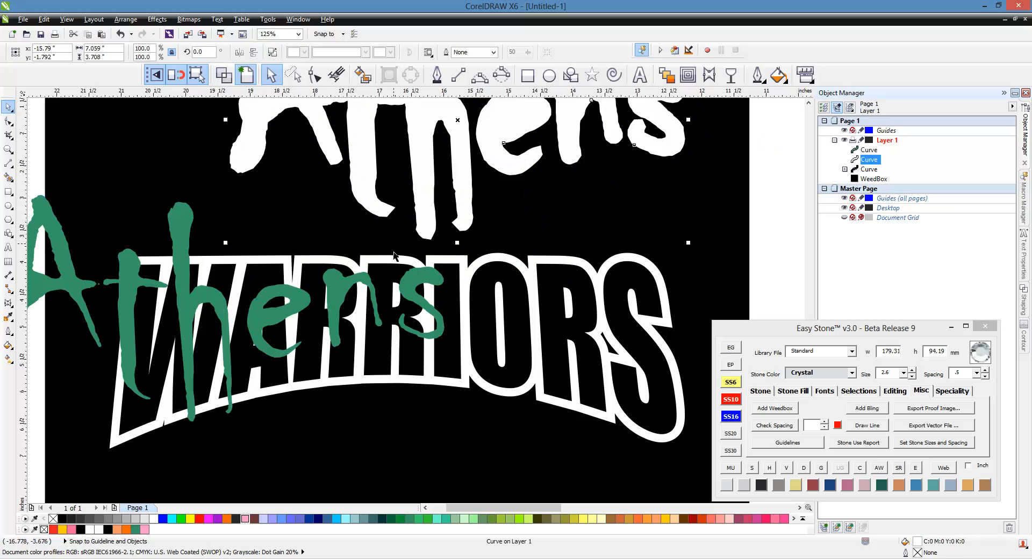
{"action": "scroll", "coordinate": [394, 256], "scroll_direction": "down", "scroll_amount": 1}
{"action": "left_click_drag", "start_coordinate": [424, 204], "coordinate": [633, 219]}
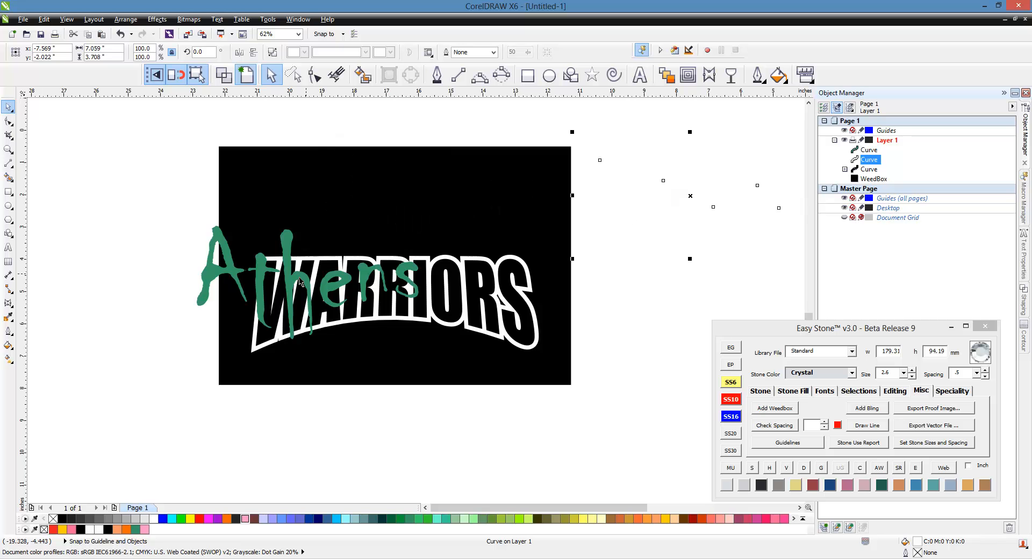
{"action": "left_click_drag", "start_coordinate": [300, 282], "coordinate": [714, 298]}
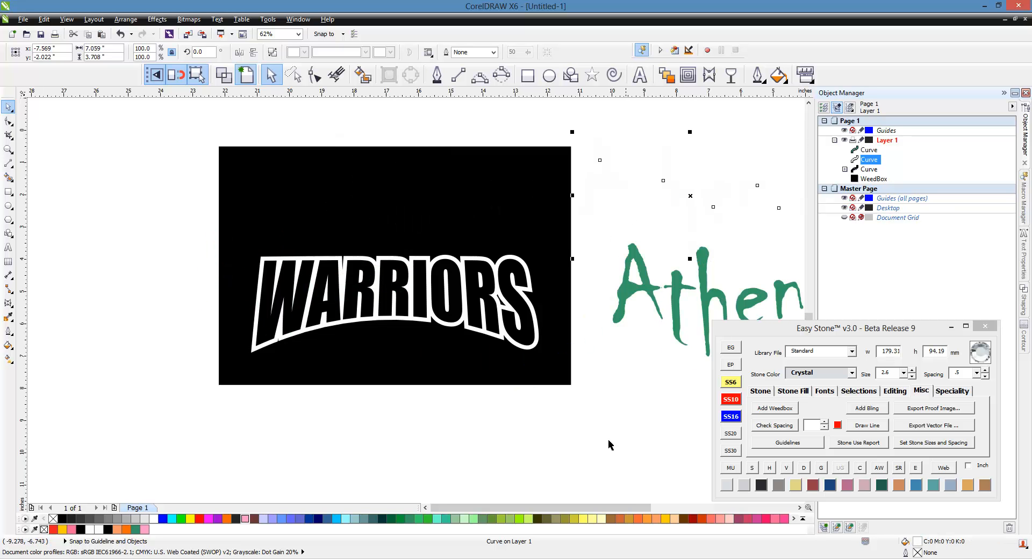
{"action": "left_click", "coordinate": [519, 518]}
{"action": "left_click", "coordinate": [605, 291]}
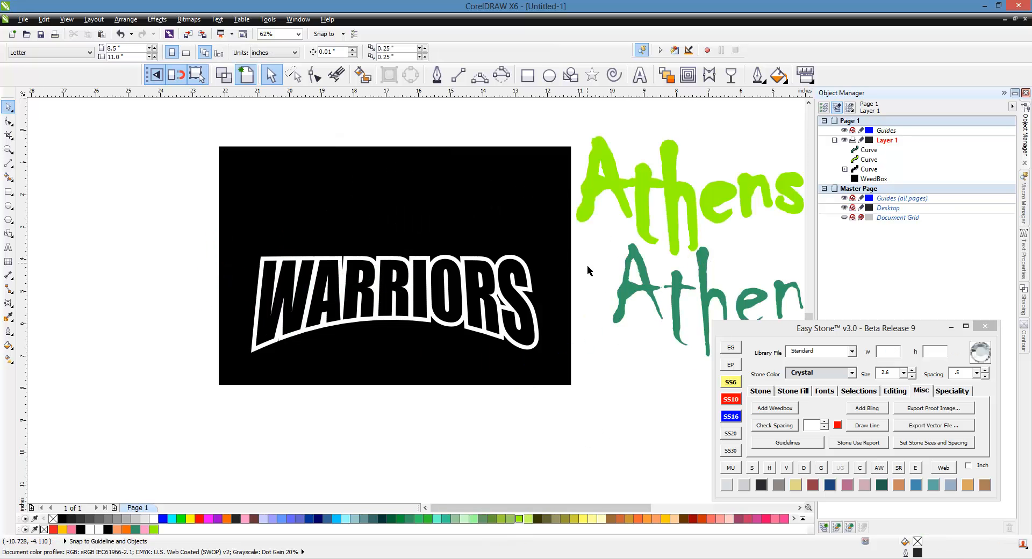
Expand the WARRIORS curve in the object list to expose its contour group and try moving the lettering aside.
{"action": "scroll", "coordinate": [441, 276], "scroll_direction": "up", "scroll_amount": 1}
{"action": "left_click", "coordinate": [437, 281]}
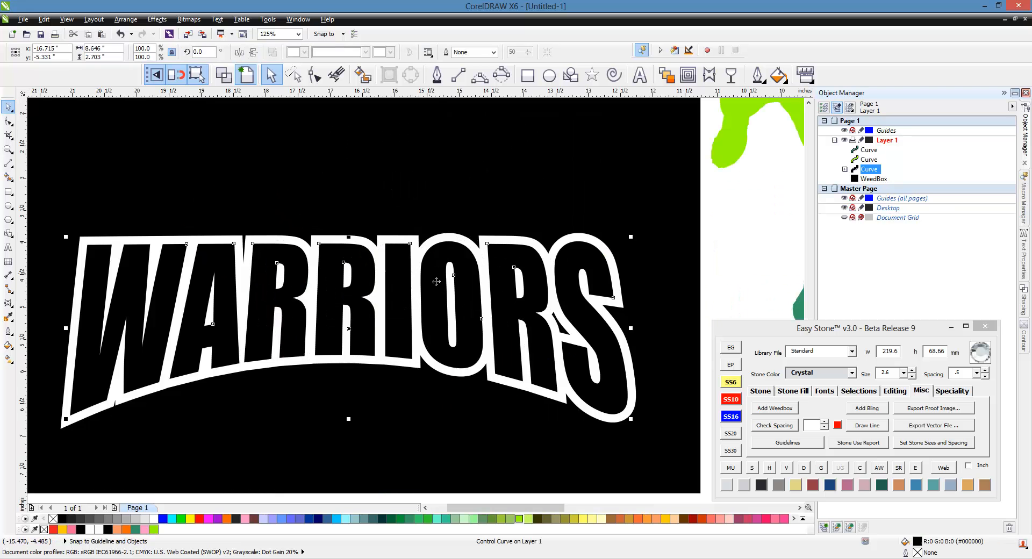
{"action": "left_click", "coordinate": [845, 169]}
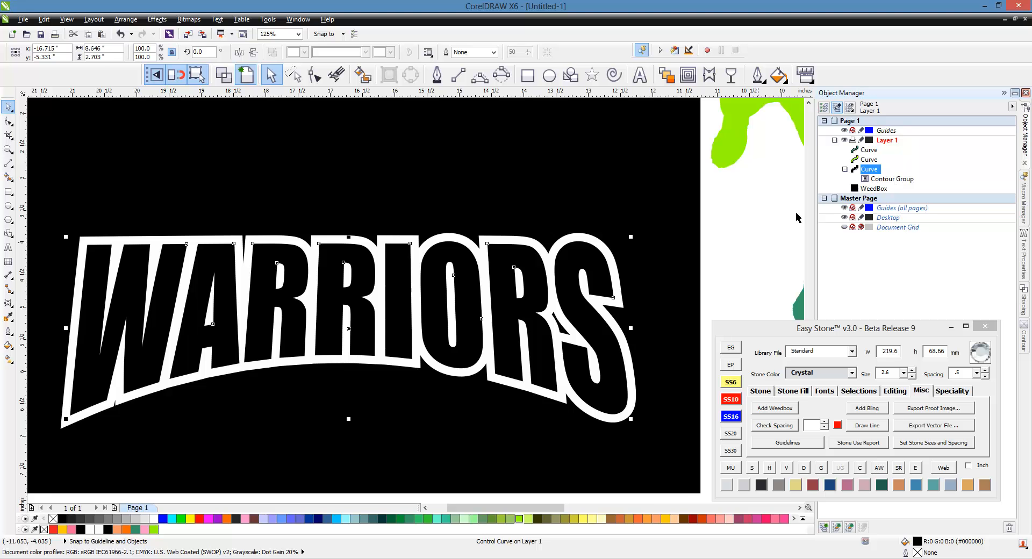
{"action": "key", "text": "Escape"}
{"action": "scroll", "coordinate": [518, 240], "scroll_direction": "down", "scroll_amount": 1}
{"action": "left_click_drag", "start_coordinate": [517, 240], "coordinate": [406, 366]}
Undo the test moves and the lime recolour so the Athens and WARRIORS artwork is reassembled.
{"action": "key", "text": "ctrl+z"}
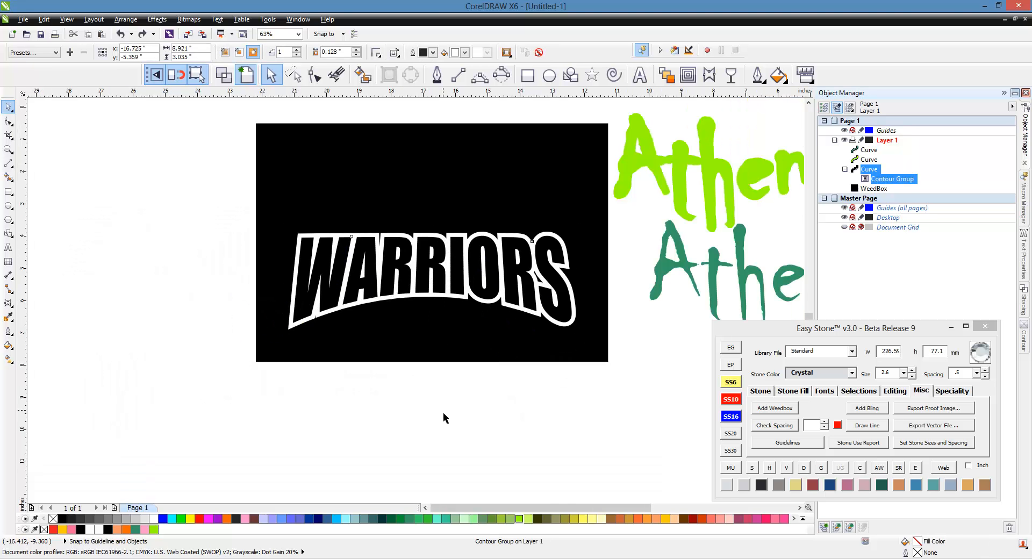
{"action": "key", "text": "ctrl+z"}
{"action": "key", "text": "ctrl+z"}
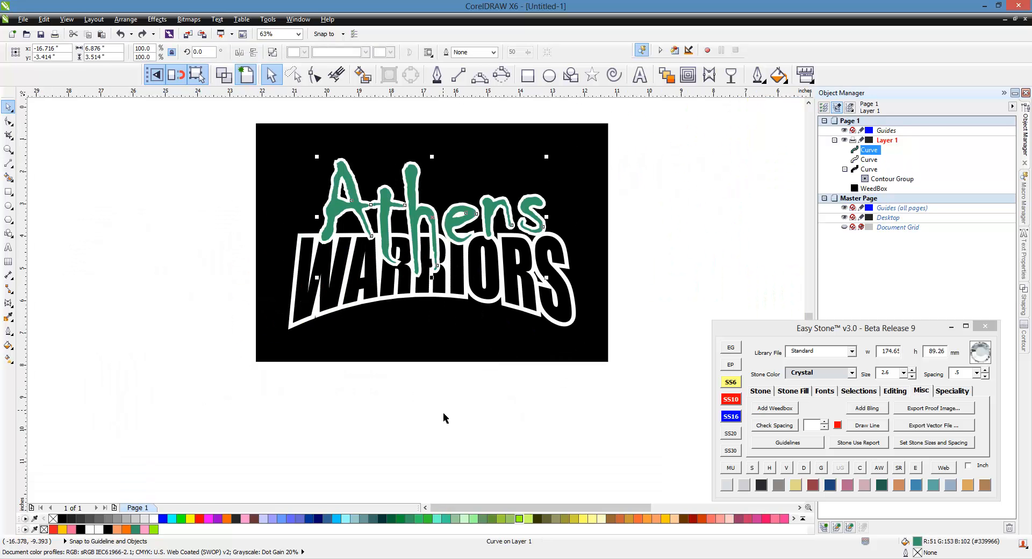
{"action": "key", "text": "Escape"}
Break the WARRIORS contour group apart and select the black lettering and the white outline separately to check them.
{"action": "scroll", "coordinate": [466, 179], "scroll_direction": "up", "scroll_amount": 3}
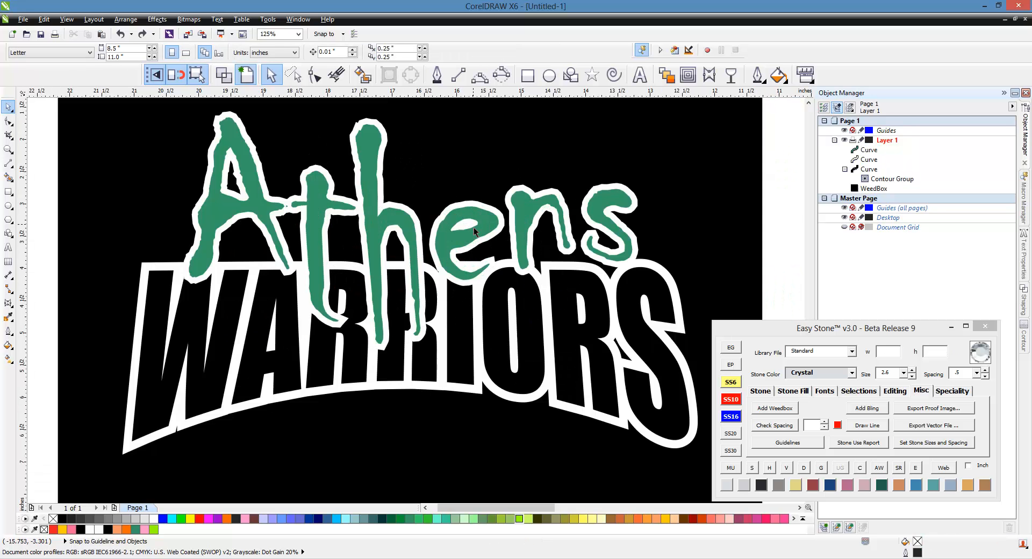
{"action": "left_click", "coordinate": [891, 179]}
{"action": "right_click", "coordinate": [885, 183]}
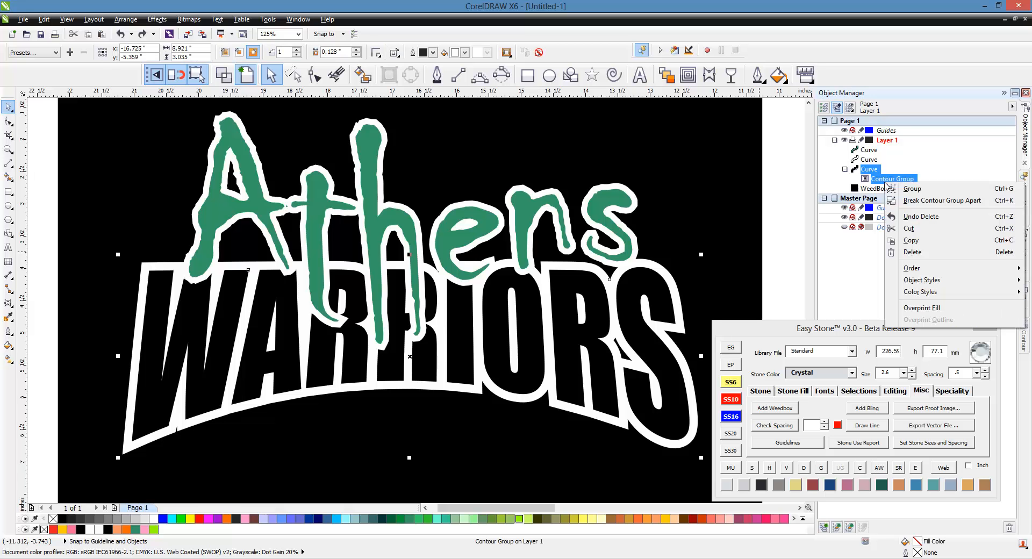
{"action": "left_click", "coordinate": [933, 201]}
{"action": "left_click", "coordinate": [876, 171]}
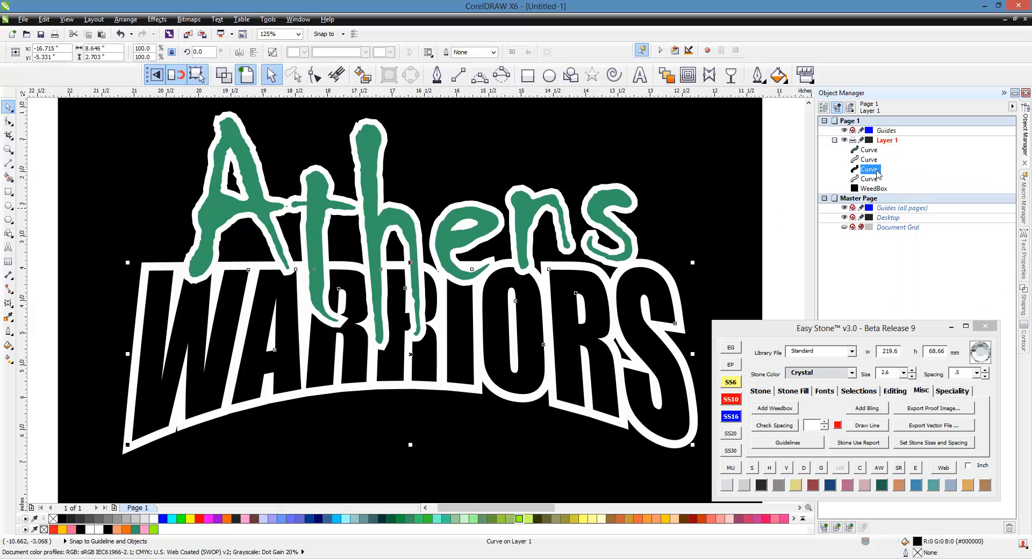
{"action": "left_click", "coordinate": [876, 179]}
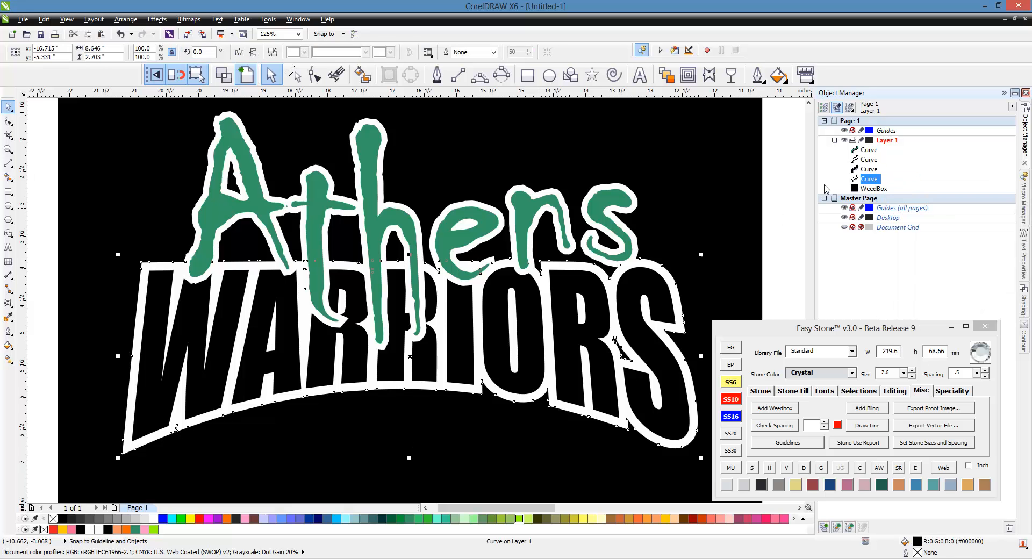
Fill the white outline behind the Athens lettering with light cyan (#99FFFF).
{"action": "left_click", "coordinate": [780, 200]}
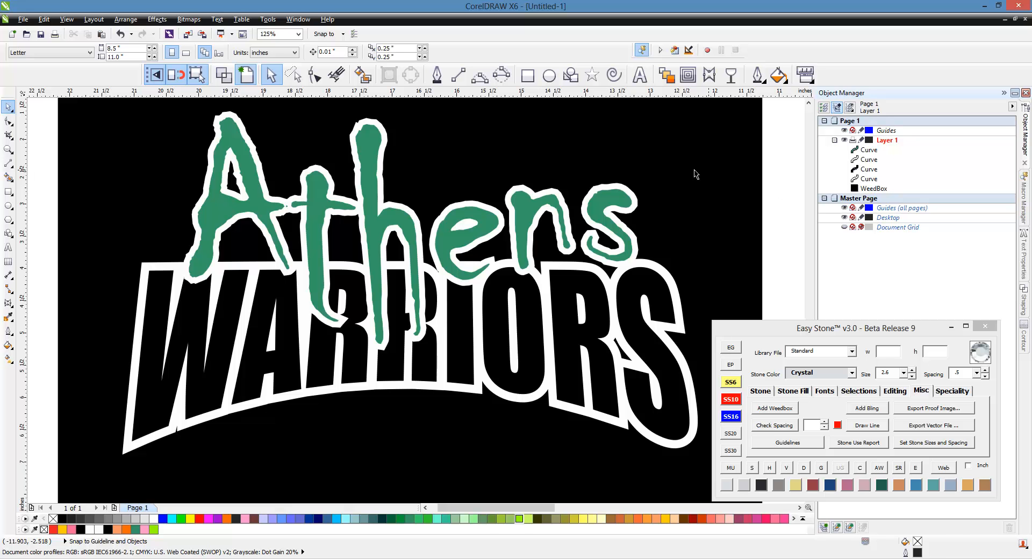
{"action": "left_click", "coordinate": [627, 189]}
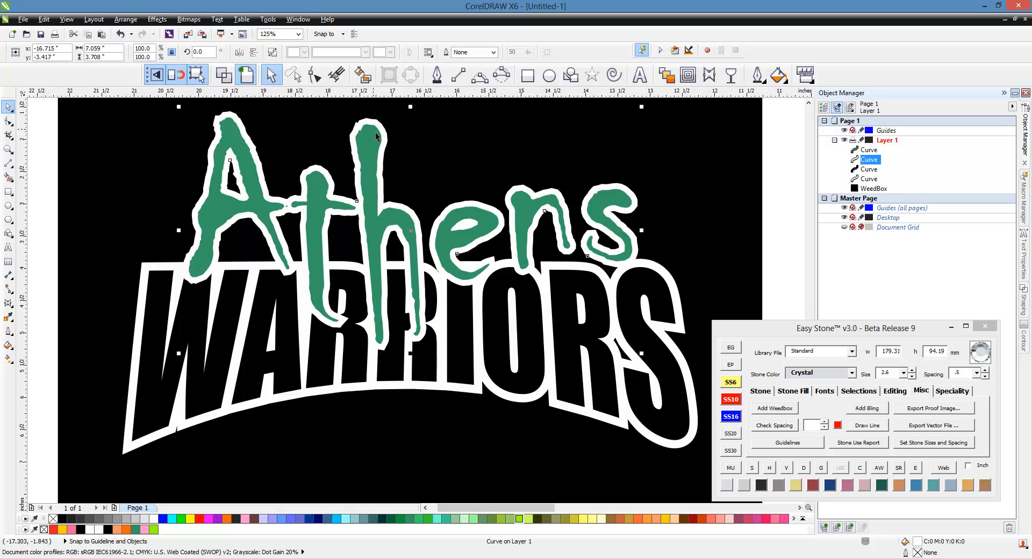
{"action": "left_click", "coordinate": [346, 519]}
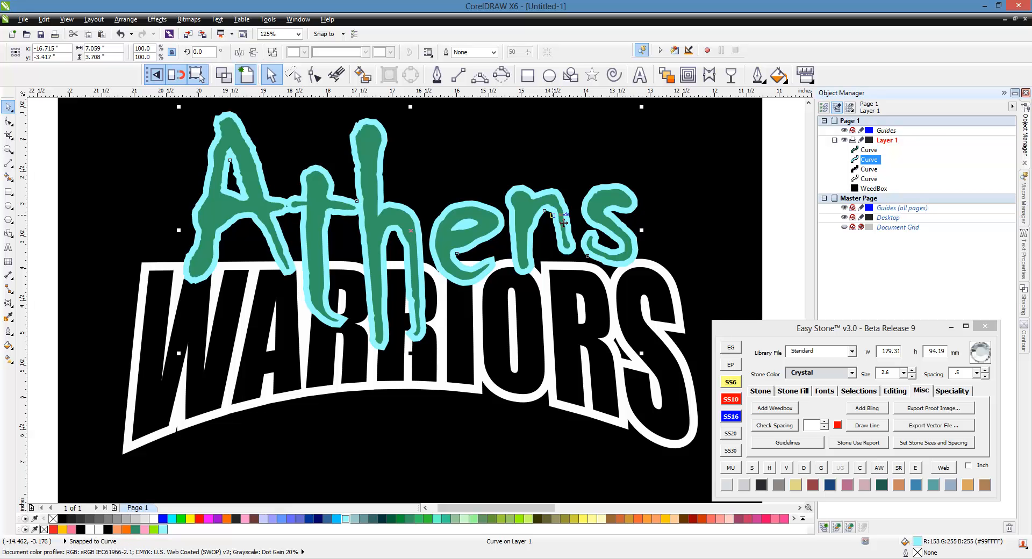
Trim the black WARRIORS lettering with the light cyan Athens outline.
{"action": "left_click", "coordinate": [538, 327]}
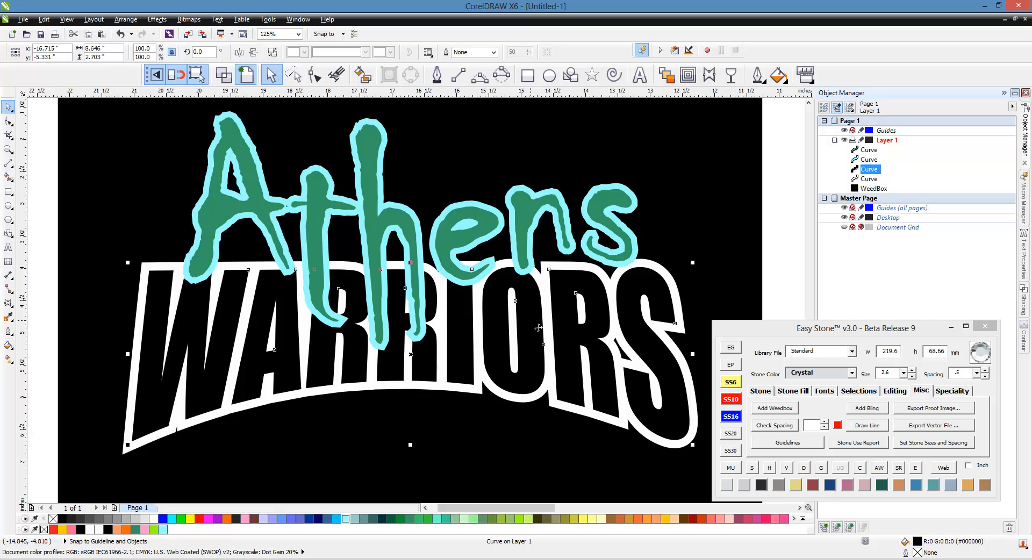
{"action": "left_click", "coordinate": [532, 257]}
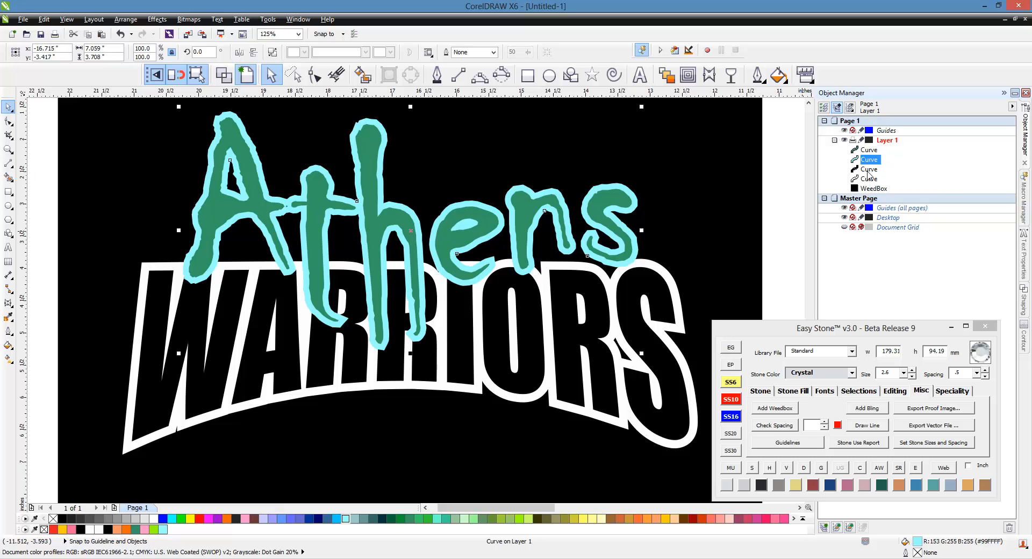
{"action": "left_click", "coordinate": [854, 170], "text": "ctrl"}
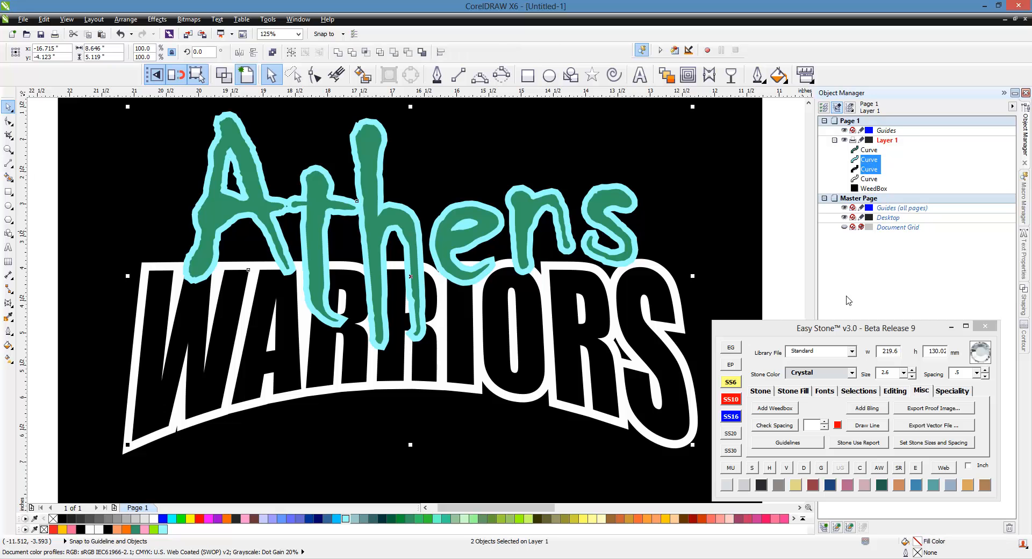
{"action": "left_click", "coordinate": [352, 52]}
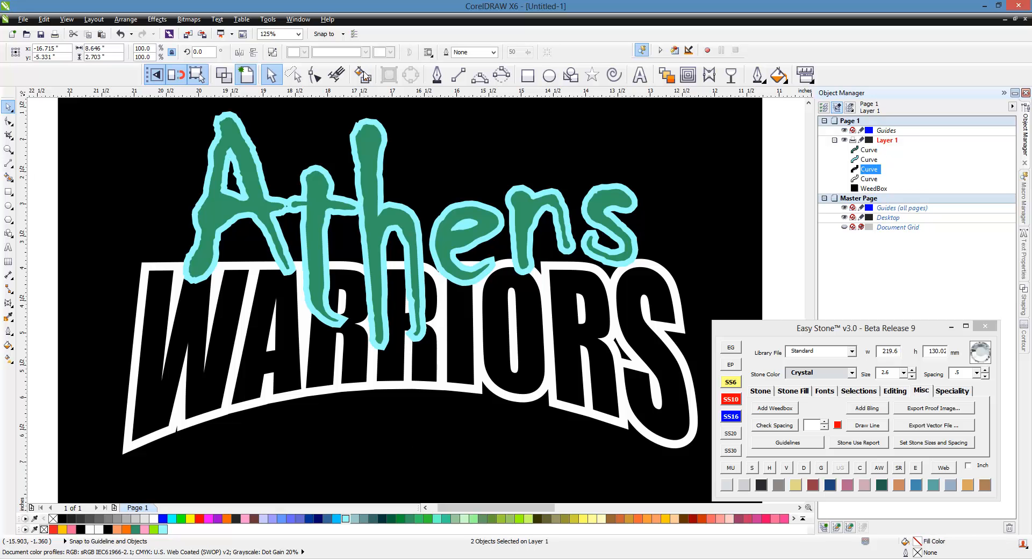
Move the trimmed WARRIORS lettering below the black box to inspect the cut, and undo the move and the trim.
{"action": "scroll", "coordinate": [421, 161], "scroll_direction": "down", "scroll_amount": 2}
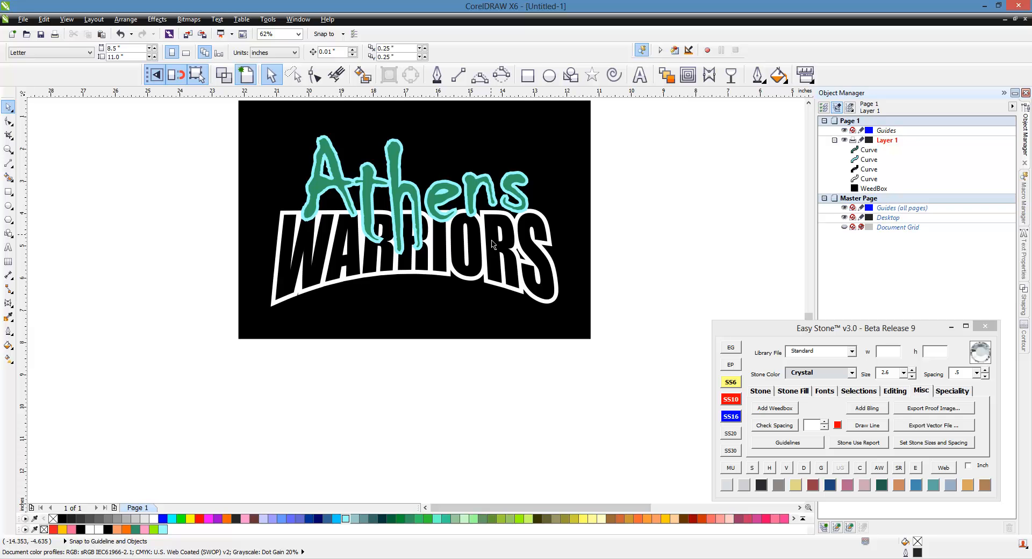
{"action": "left_click_drag", "start_coordinate": [493, 244], "coordinate": [506, 408]}
{"action": "key", "text": "Escape"}
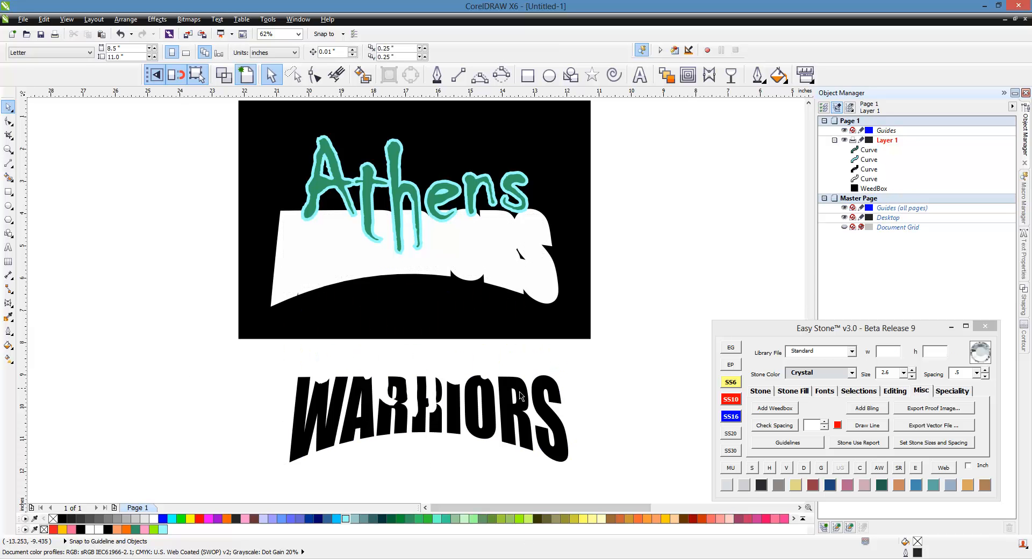
{"action": "key", "text": "ctrl+z"}
{"action": "key", "text": "Escape"}
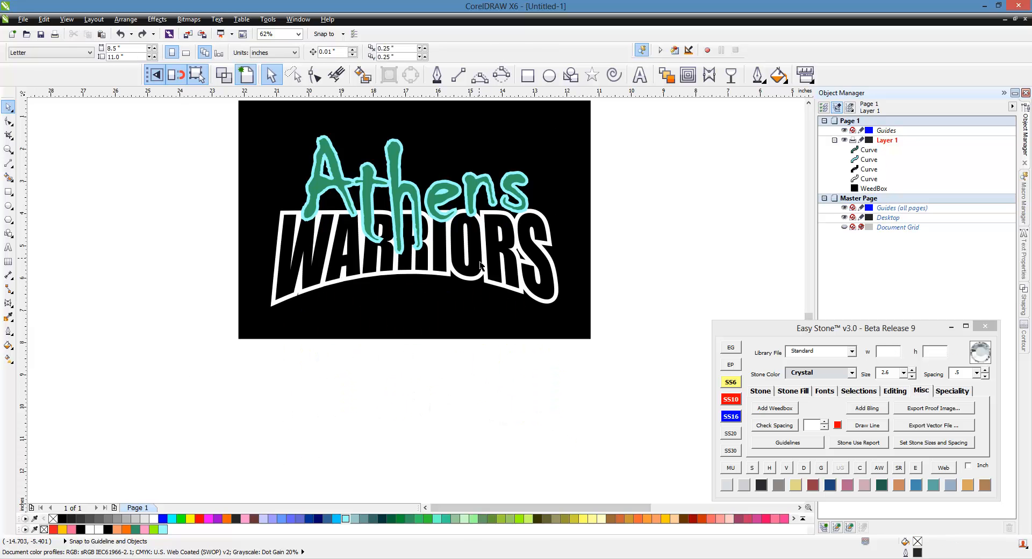
Move the untrimmed WARRIORS lettering below the black box for comparison, and undo the move.
{"action": "left_click_drag", "start_coordinate": [480, 265], "coordinate": [497, 425]}
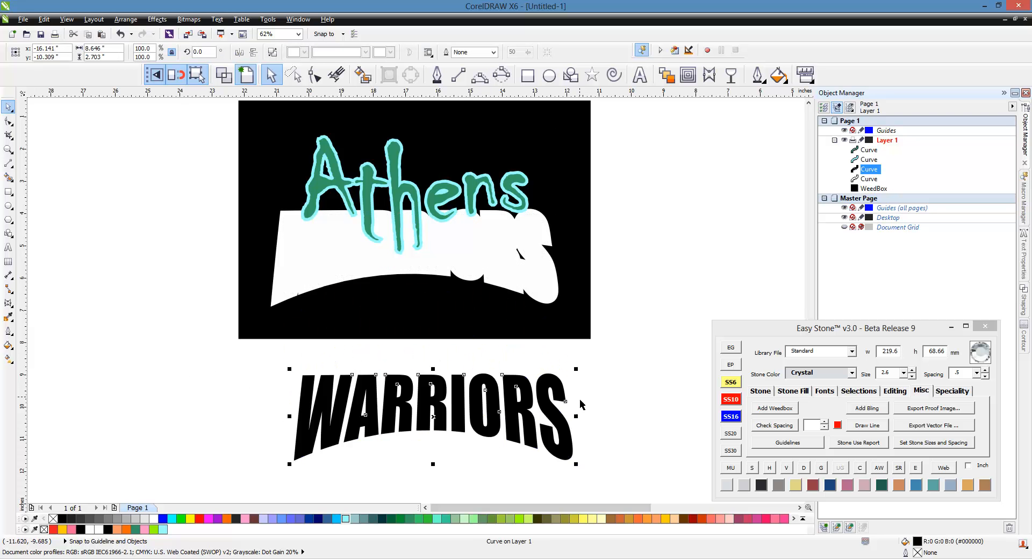
{"action": "key", "text": "ctrl+z"}
{"action": "key", "text": "Escape"}
Trim the black WARRIORS lettering again, using the light cyan Athens outline as the cutting shape.
{"action": "scroll", "coordinate": [463, 154], "scroll_direction": "up", "scroll_amount": 4}
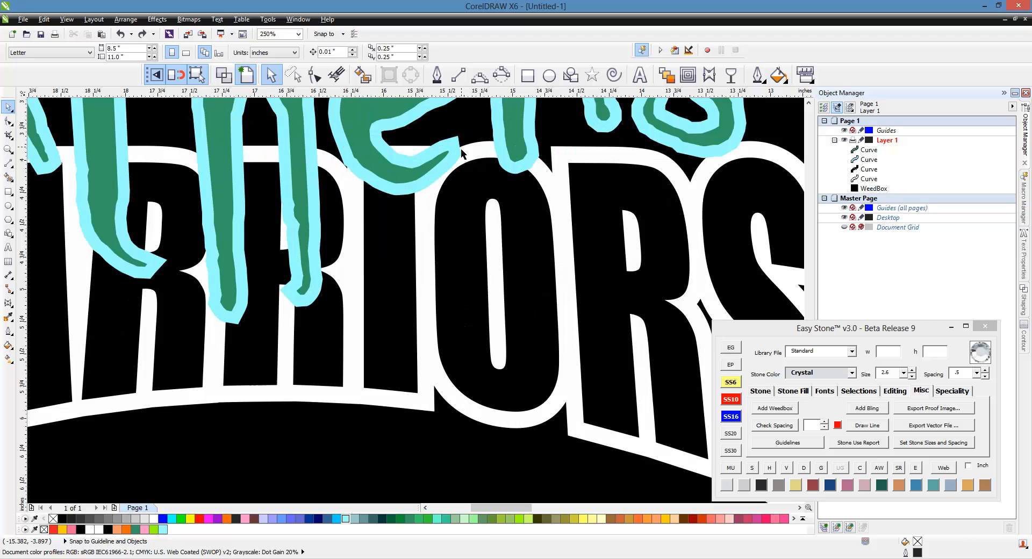
{"action": "left_click", "coordinate": [459, 152]}
{"action": "left_click", "coordinate": [523, 197], "text": "shift"}
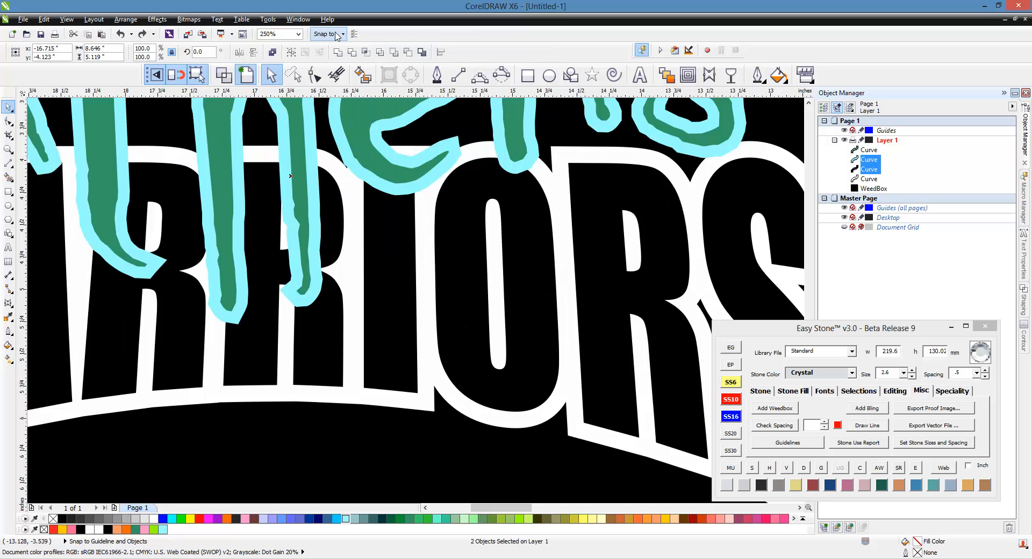
{"action": "left_click", "coordinate": [509, 156], "text": "shift"}
Pull the trimmed black lettering off the artwork to examine where Athens cuts into it, and undo that move.
{"action": "scroll", "coordinate": [509, 156], "scroll_direction": "down", "scroll_amount": 4}
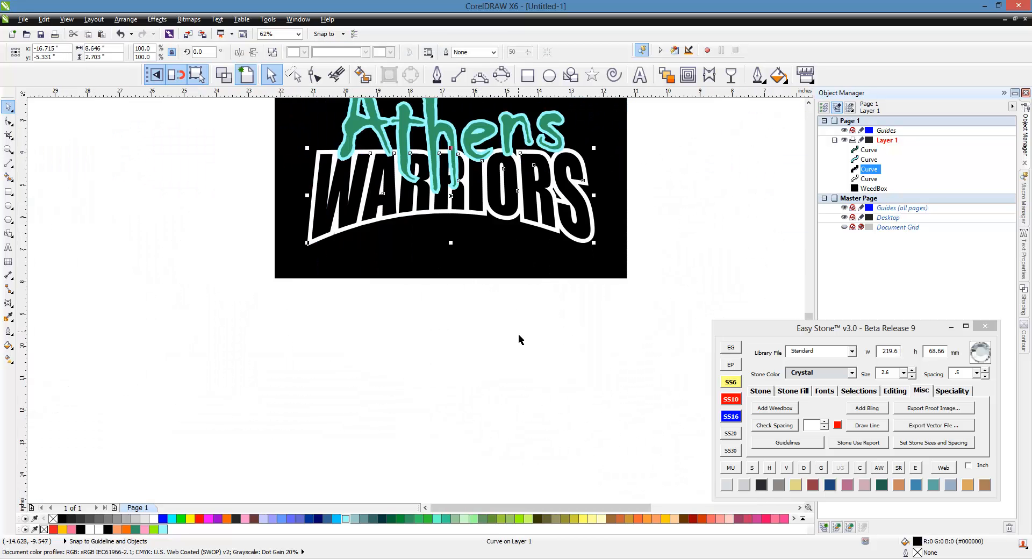
{"action": "left_click_drag", "start_coordinate": [508, 200], "coordinate": [505, 364]}
{"action": "left_click", "coordinate": [408, 427]}
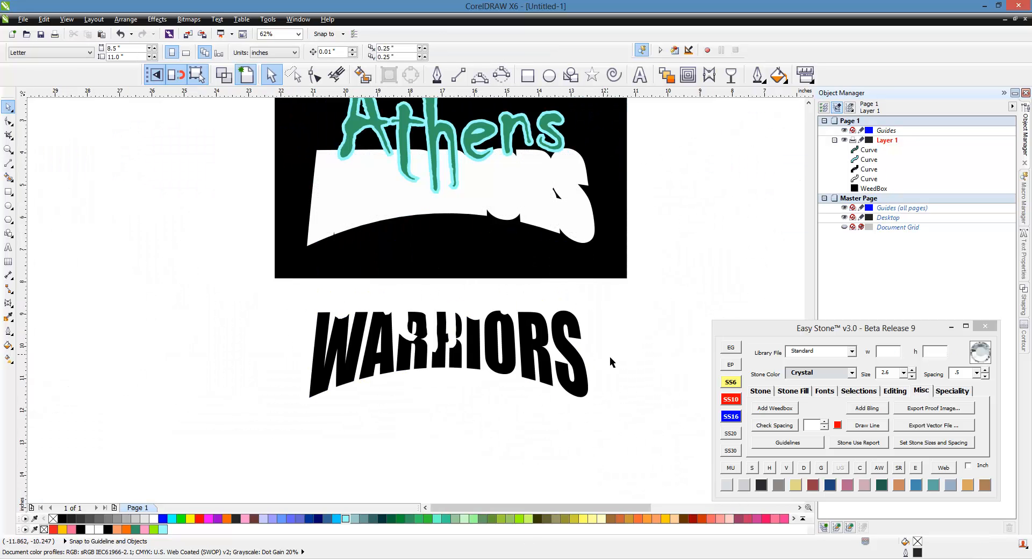
{"action": "key", "text": "ctrl+z"}
{"action": "scroll", "coordinate": [442, 220], "scroll_direction": "down", "scroll_amount": 2}
{"action": "scroll", "coordinate": [442, 221], "scroll_direction": "up", "scroll_amount": 4}
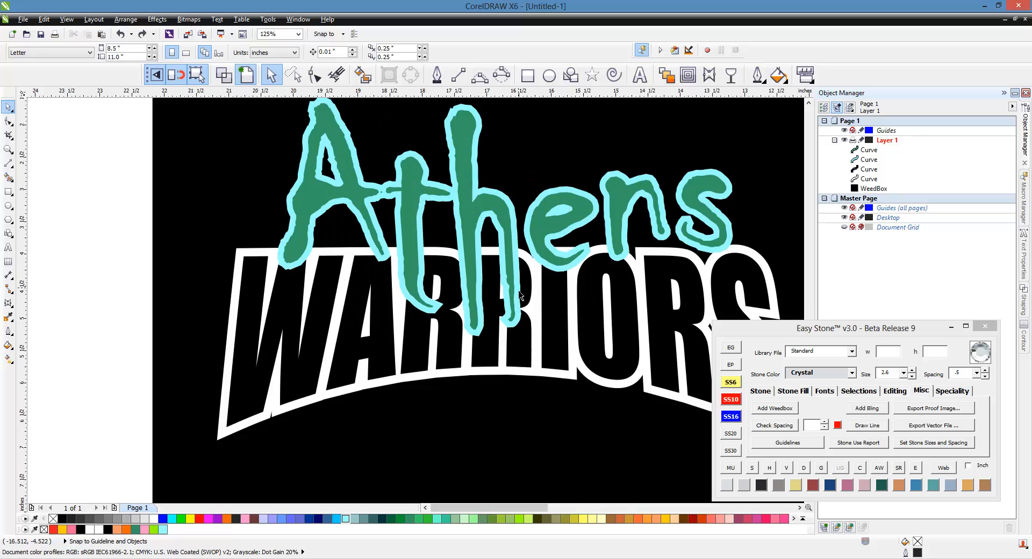
Trim the white WARRIORS outline with the light cyan Athens outline and clear the selection.
{"action": "left_click", "coordinate": [597, 203]}
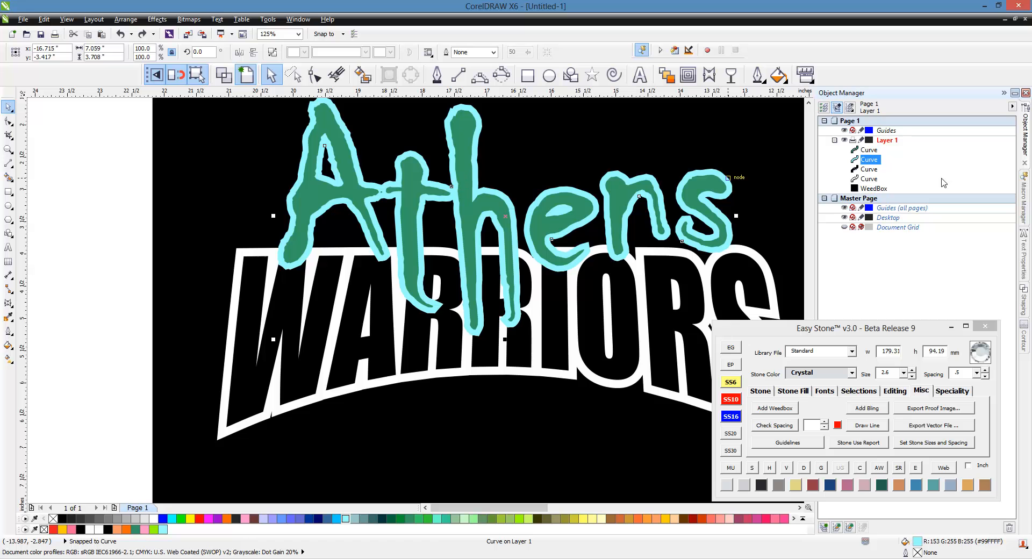
{"action": "left_click", "coordinate": [869, 180], "text": "ctrl"}
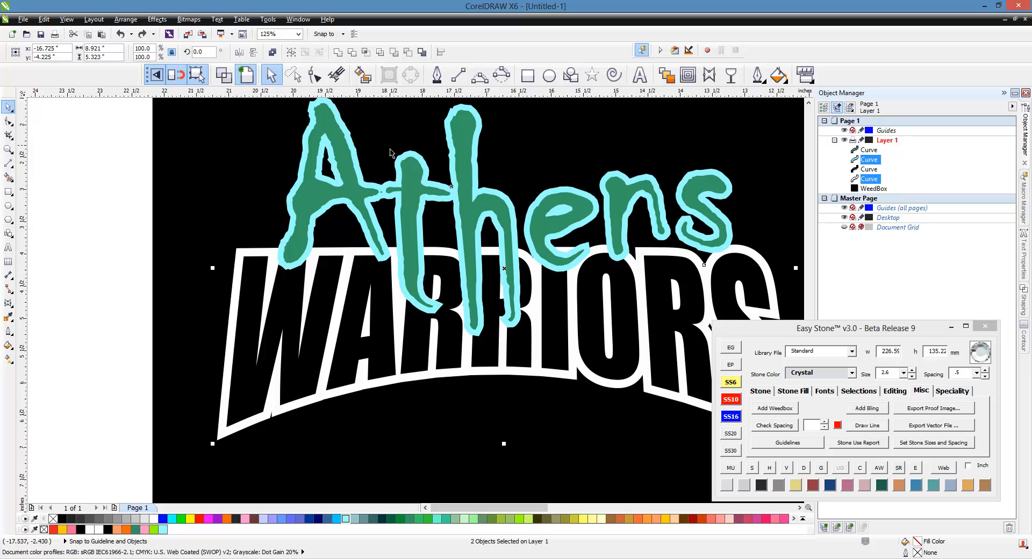
{"action": "left_click", "coordinate": [355, 56]}
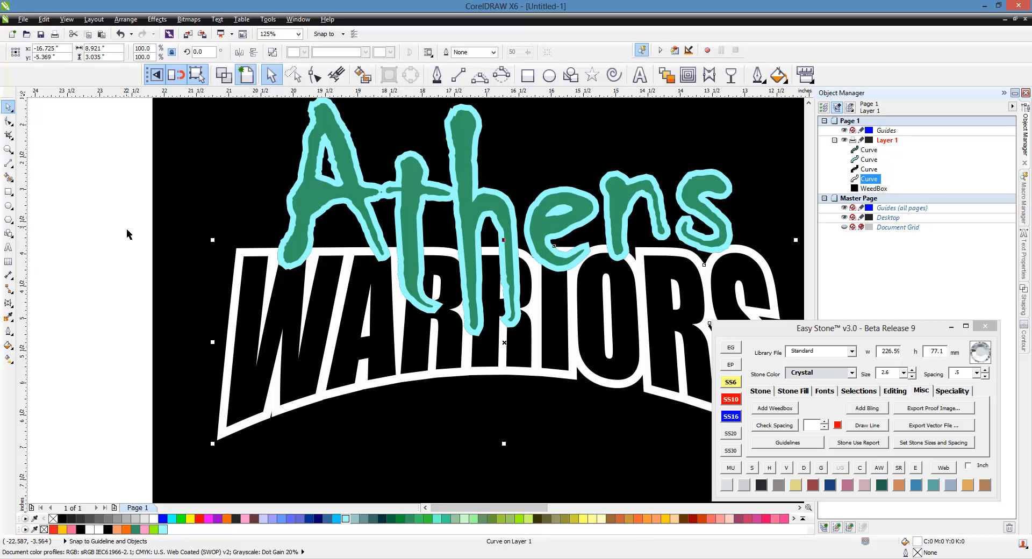
{"action": "left_click", "coordinate": [101, 234]}
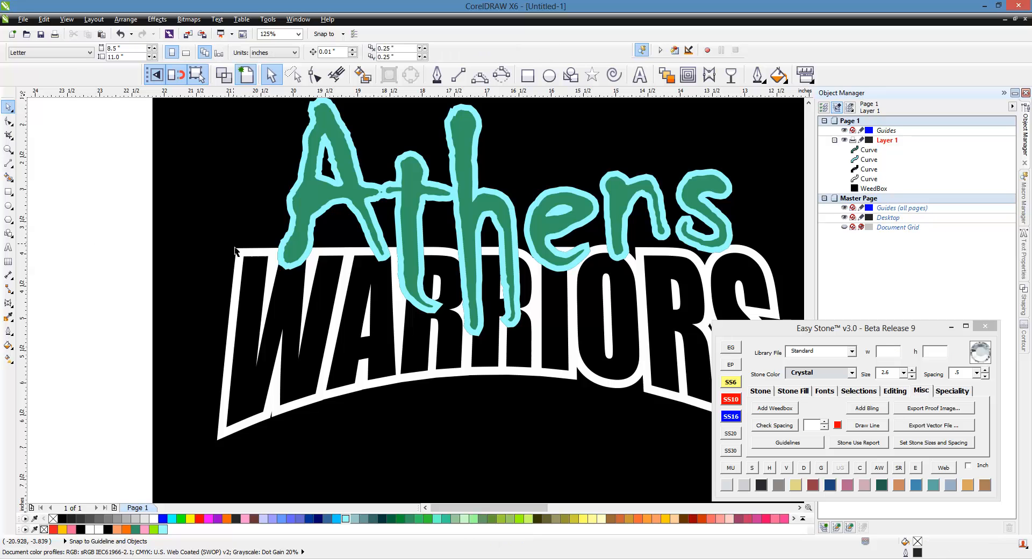
Undo the last trim, and weld the light cyan Athens outline with the white WARRIORS outline into one shape.
{"action": "scroll", "coordinate": [264, 249], "scroll_direction": "up", "scroll_amount": 2}
{"action": "key", "text": "ctrl+z"}
{"action": "scroll", "coordinate": [314, 249], "scroll_direction": "down", "scroll_amount": 1}
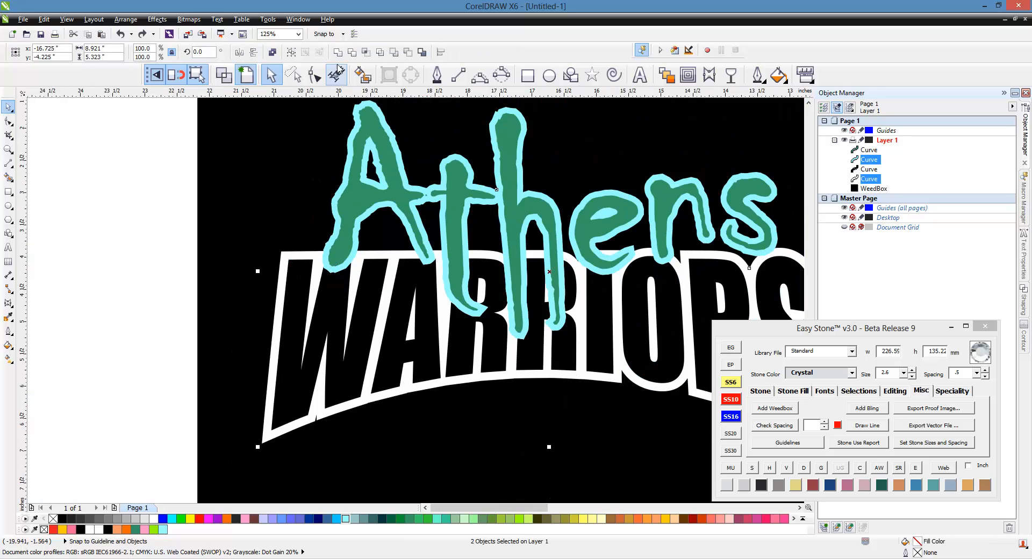
{"action": "left_click", "coordinate": [338, 55]}
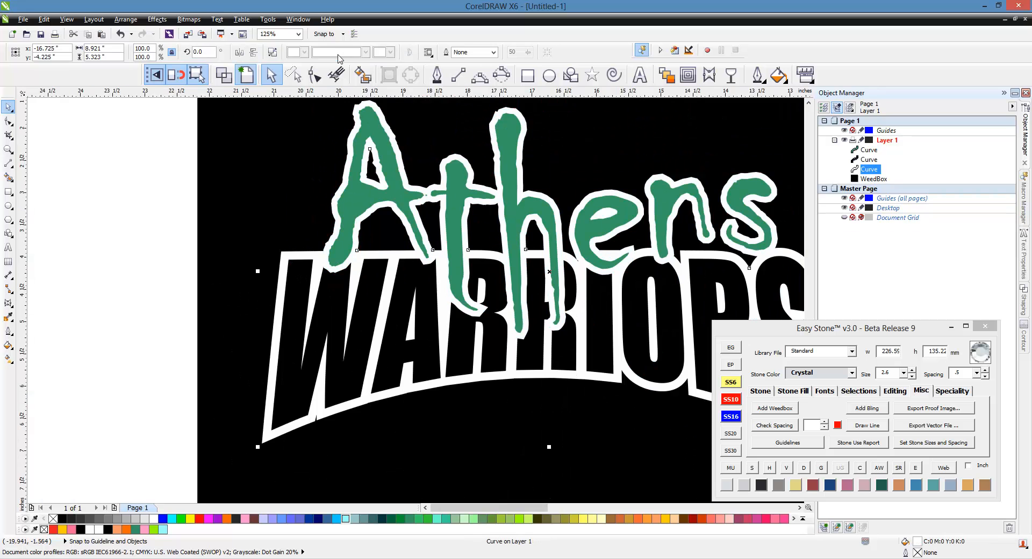
{"action": "left_click", "coordinate": [182, 271]}
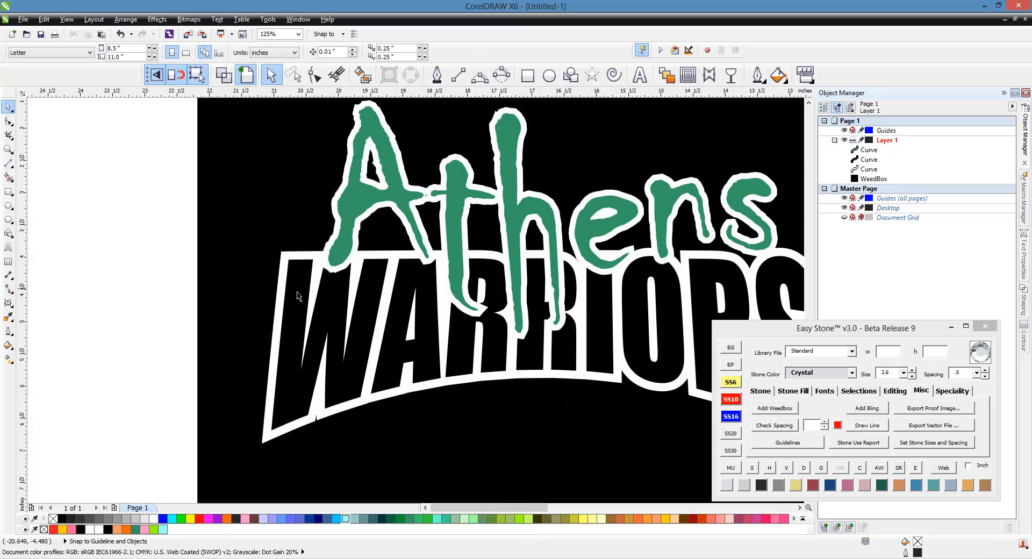
Pull the black WARRIORS lettering and the green Athens lettering off the welded outline to inspect it, undoing each move.
{"action": "left_click", "coordinate": [484, 338]}
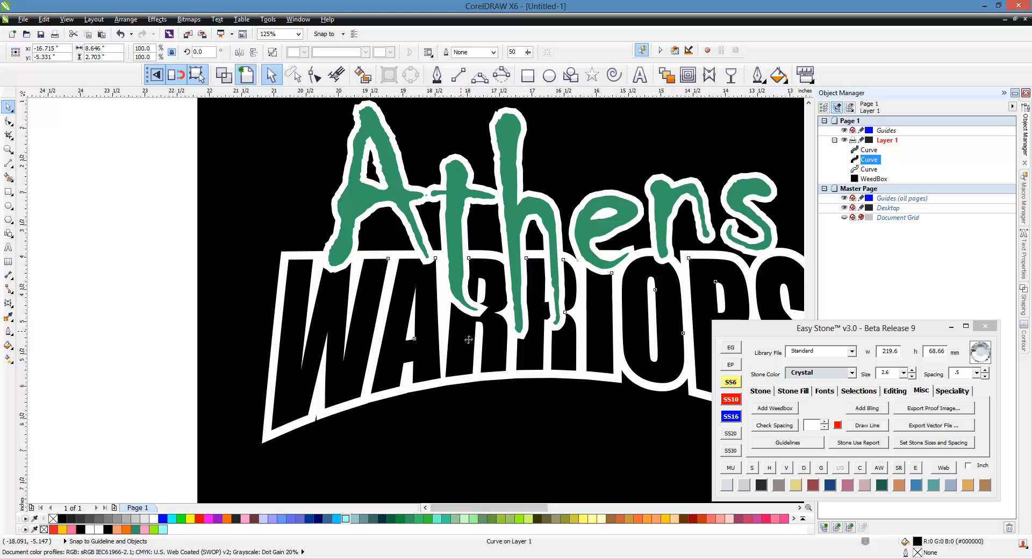
{"action": "left_click_drag", "start_coordinate": [469, 340], "coordinate": [457, 469]}
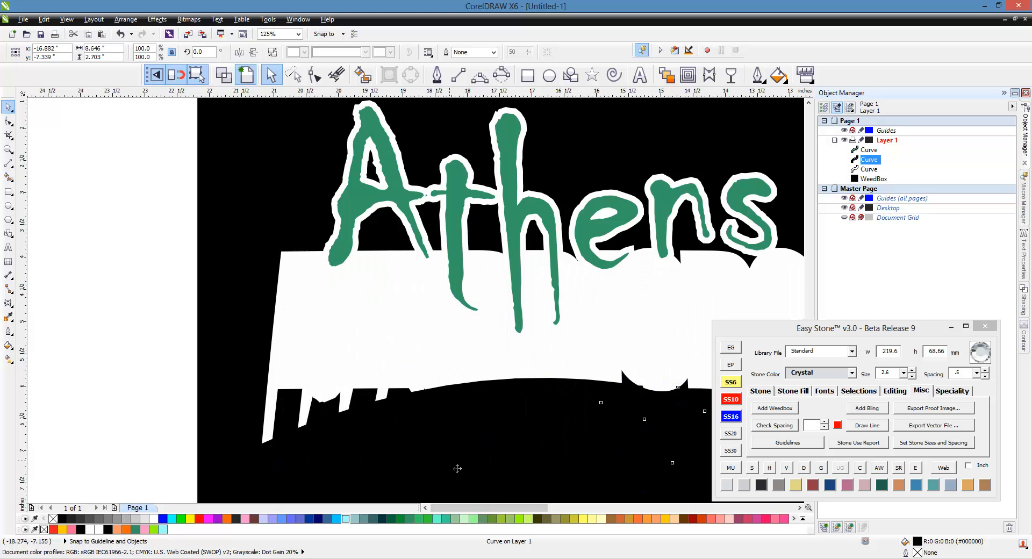
{"action": "key", "text": "ctrl+z"}
{"action": "left_click_drag", "start_coordinate": [398, 211], "coordinate": [152, 358]}
{"action": "key", "text": "ctrl+z"}
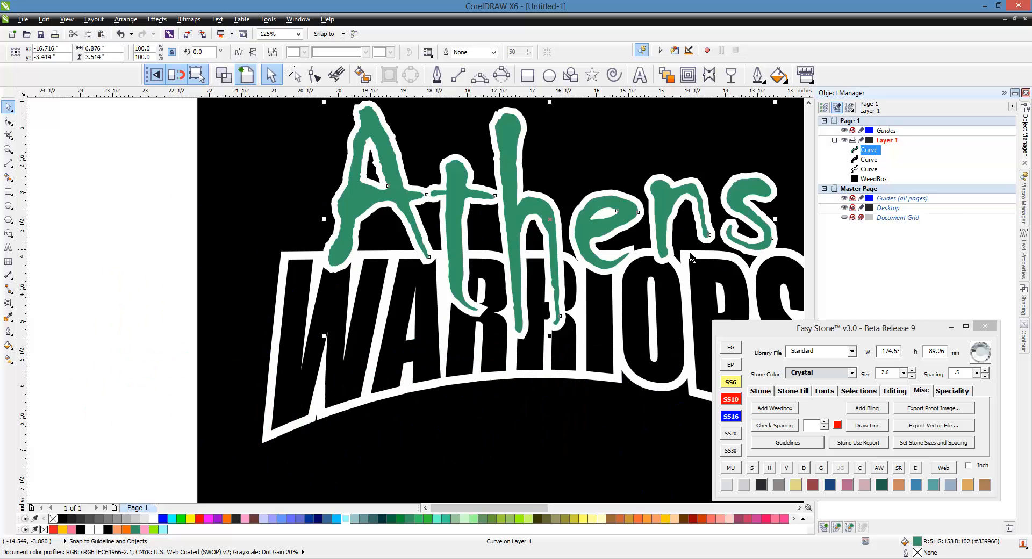
Move the welded white outline outside the black box onto the blank area and fill it with pink.
{"action": "scroll", "coordinate": [638, 290], "scroll_direction": "down", "scroll_amount": 1}
{"action": "left_click", "coordinate": [319, 292]}
{"action": "left_click_drag", "start_coordinate": [460, 295], "coordinate": [64, 352]}
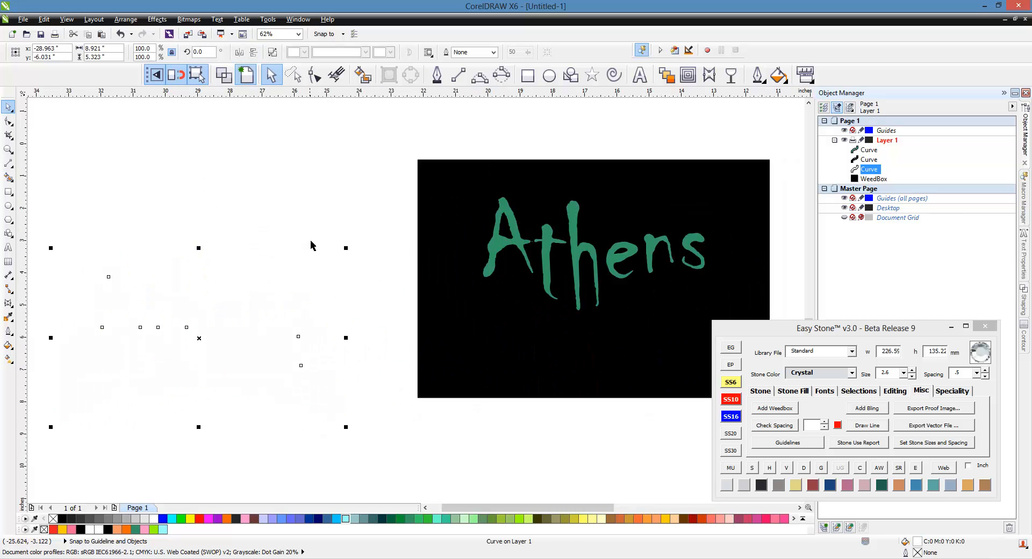
{"action": "left_click", "coordinate": [245, 519]}
{"action": "left_click", "coordinate": [304, 477]}
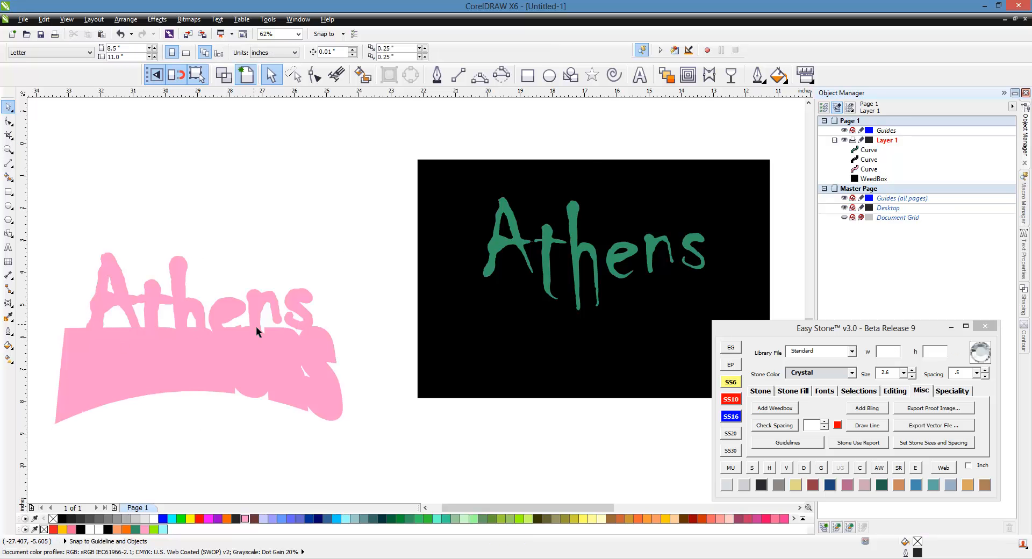
Fill the black WARRIORS lettering inside the black box with lime green and clear the selection.
{"action": "left_click", "coordinate": [568, 329]}
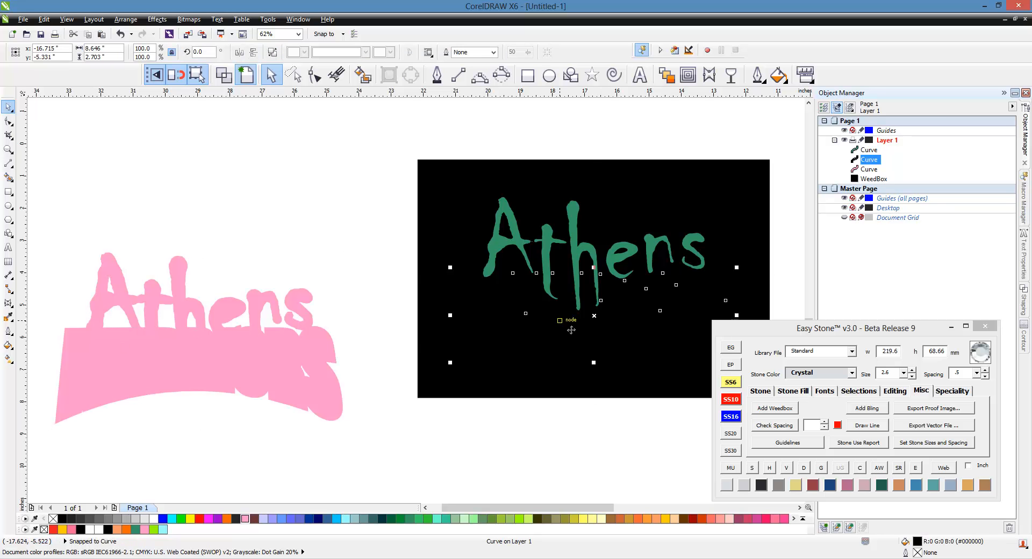
{"action": "left_click", "coordinate": [529, 518]}
{"action": "left_click", "coordinate": [545, 409]}
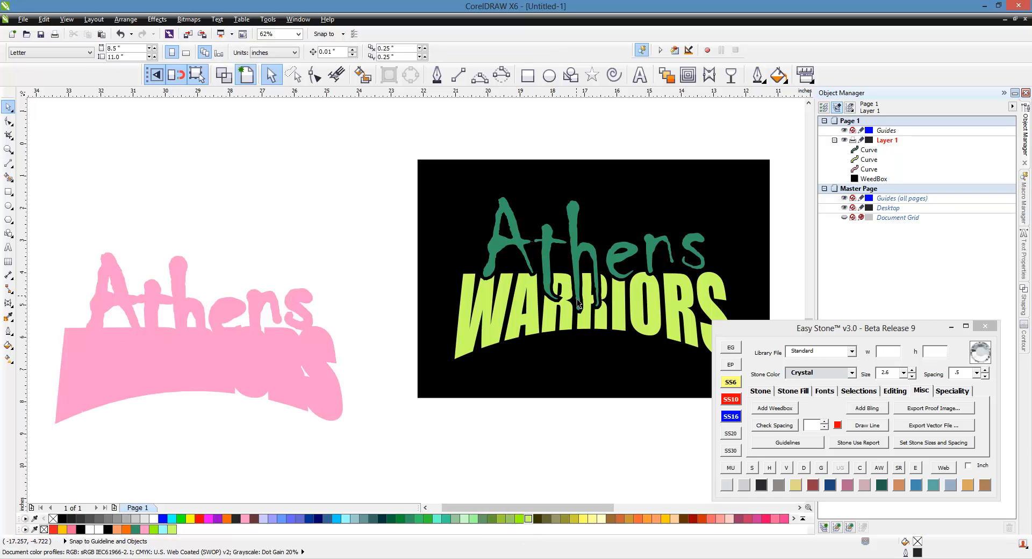
Undo the lime and pink fills and the move of the welded outline.
{"action": "key", "text": "ctrl+z"}
{"action": "key", "text": "ctrl+z"}
{"action": "key", "text": "ctrl+z"}
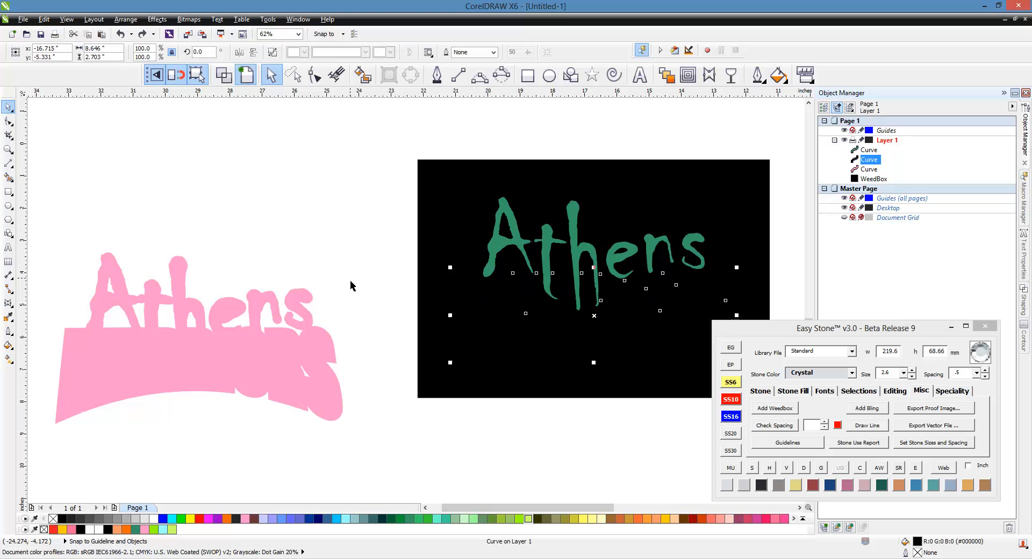
{"action": "left_click", "coordinate": [349, 283]}
{"action": "scroll", "coordinate": [682, 283], "scroll_direction": "up", "scroll_amount": 2}
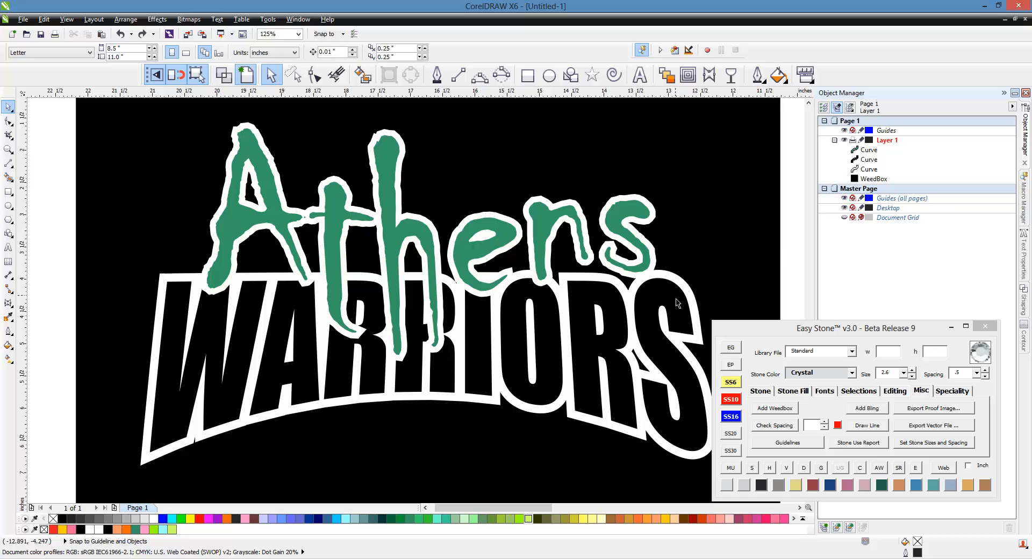
Apply a 1 mm inside contour to the black WARRIORS lettering.
{"action": "scroll", "coordinate": [680, 306], "scroll_direction": "up", "scroll_amount": 2}
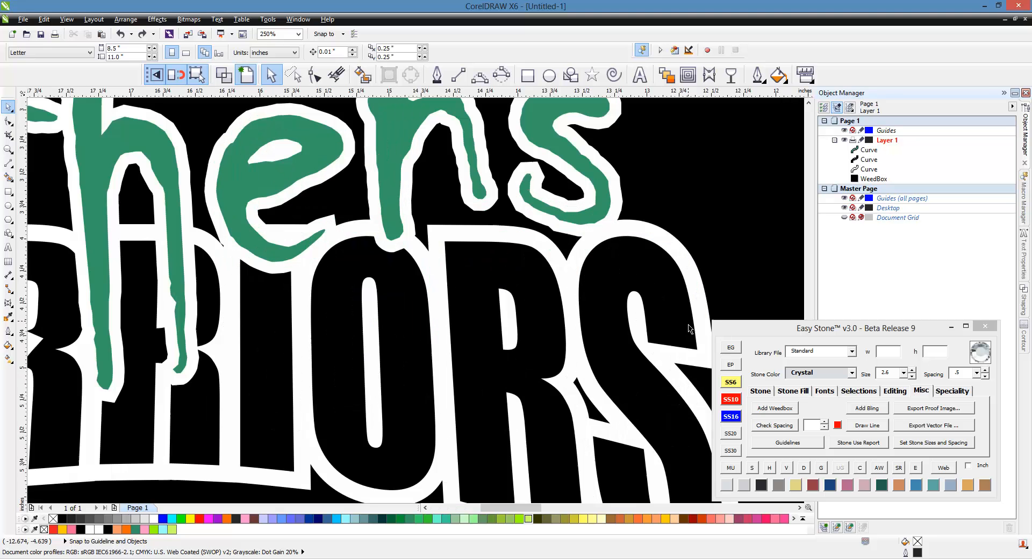
{"action": "left_click", "coordinate": [688, 329]}
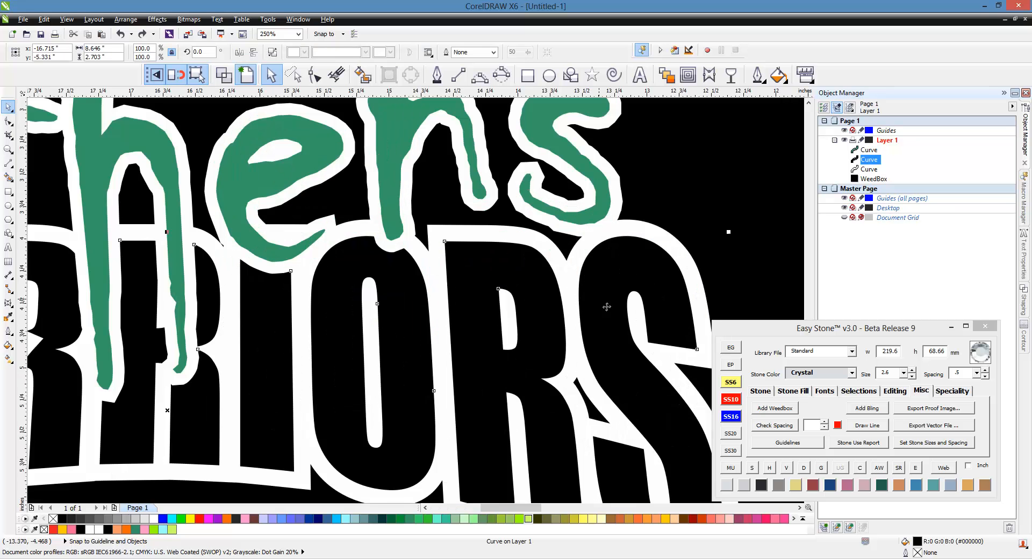
{"action": "left_click", "coordinate": [688, 79]}
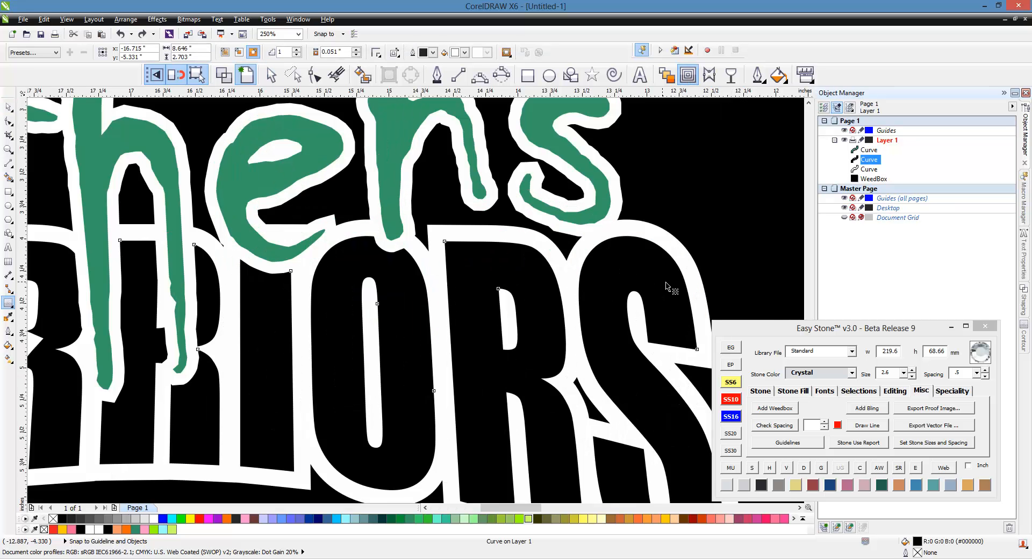
{"action": "left_click", "coordinate": [353, 56]}
{"action": "type", "text": "1mm"}
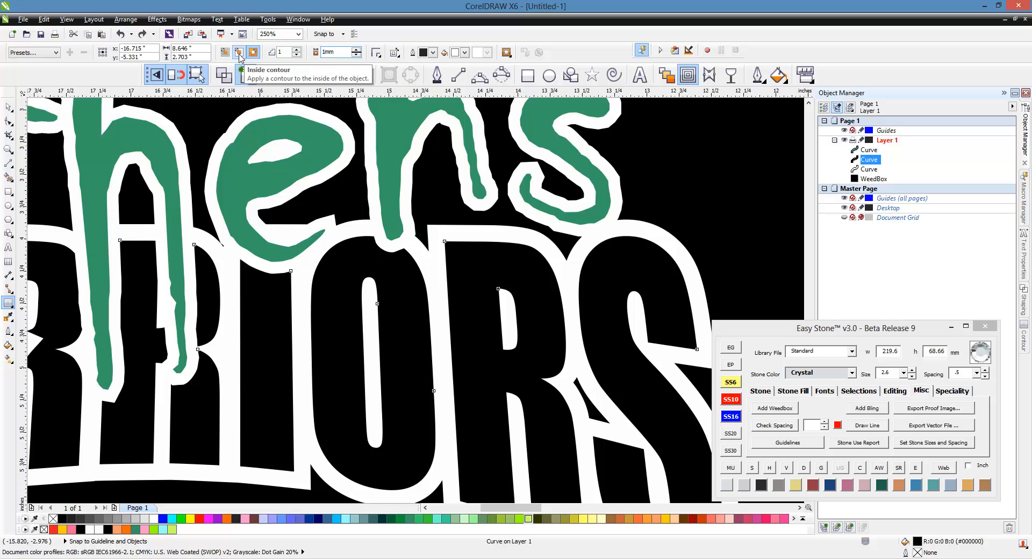
{"action": "left_click", "coordinate": [240, 56]}
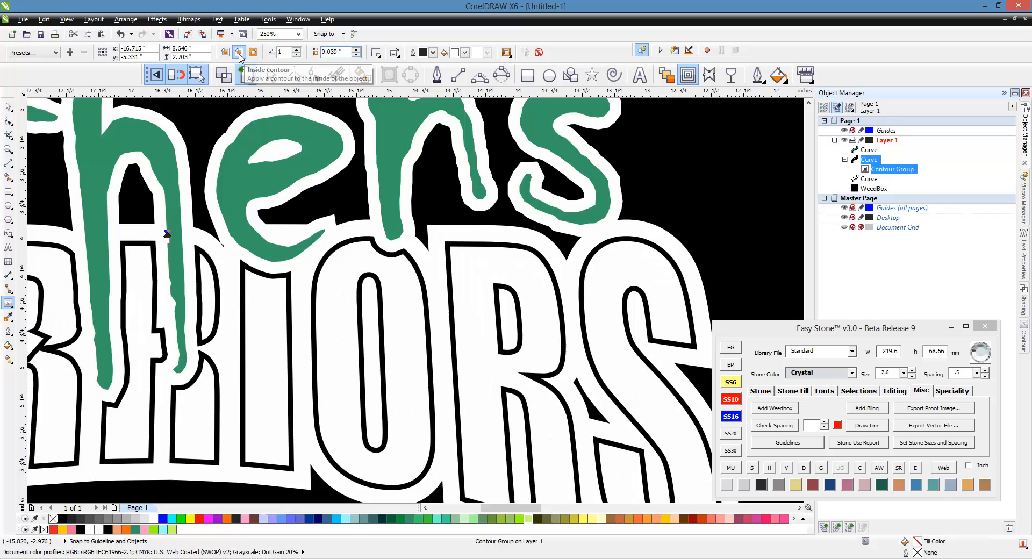
Break the WARRIORS contour group apart into separate curves, leave the Contour tool and clear the selection.
{"action": "right_click", "coordinate": [675, 287]}
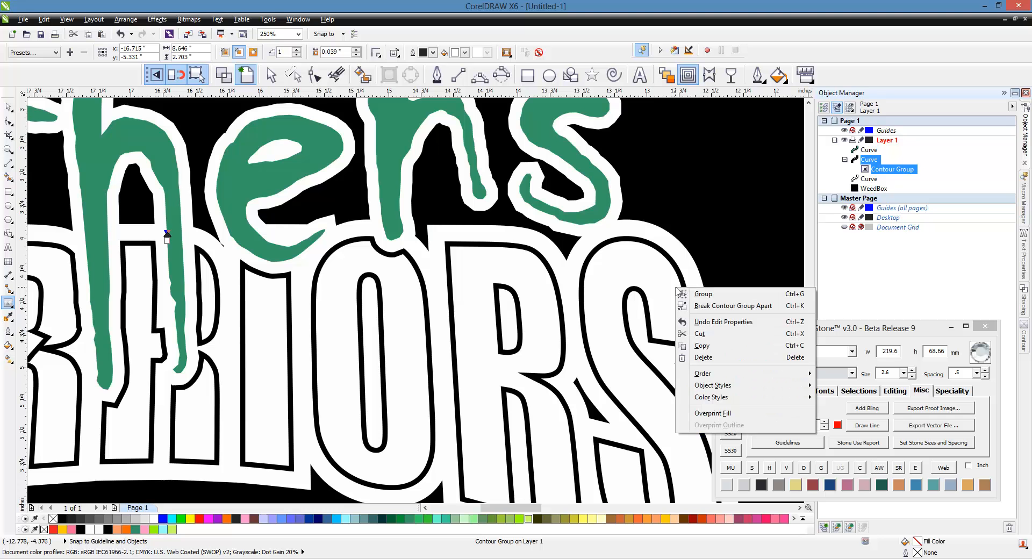
{"action": "left_click", "coordinate": [732, 306]}
{"action": "scroll", "coordinate": [497, 243], "scroll_direction": "down", "scroll_amount": 1}
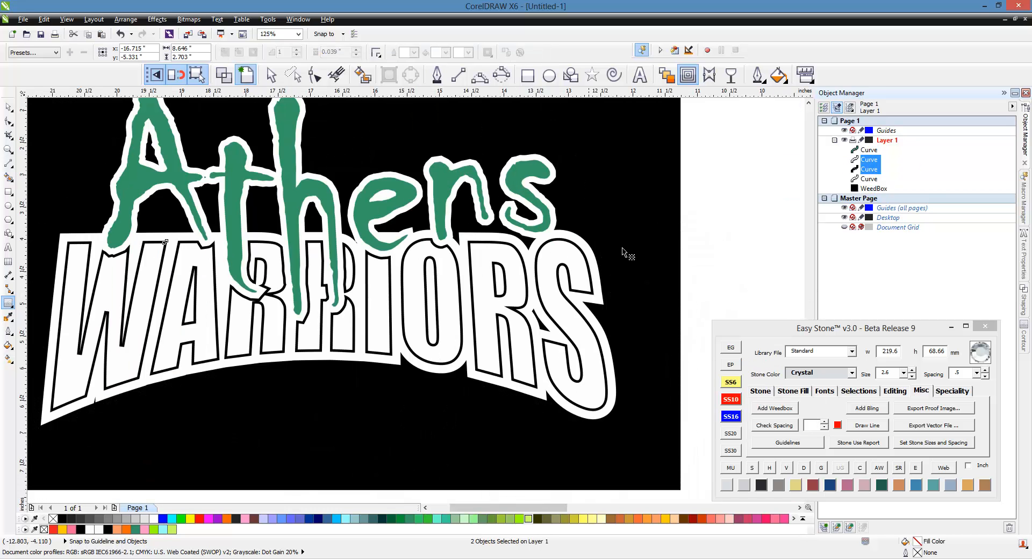
{"action": "key", "text": "space"}
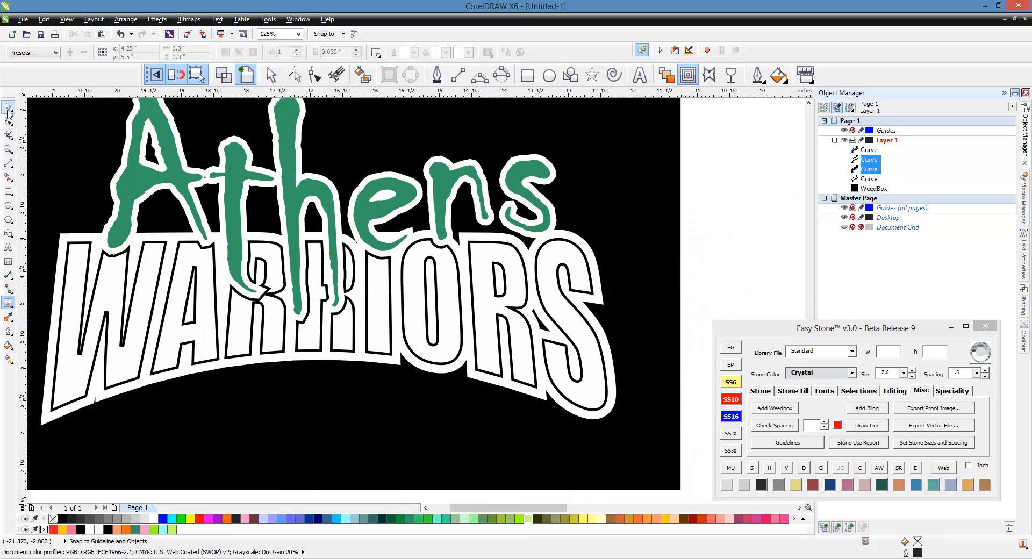
{"action": "key", "text": "Escape"}
Trim the welded white outline with the inset WARRIORS contour shape, and delete that contour shape.
{"action": "left_click", "coordinate": [868, 180]}
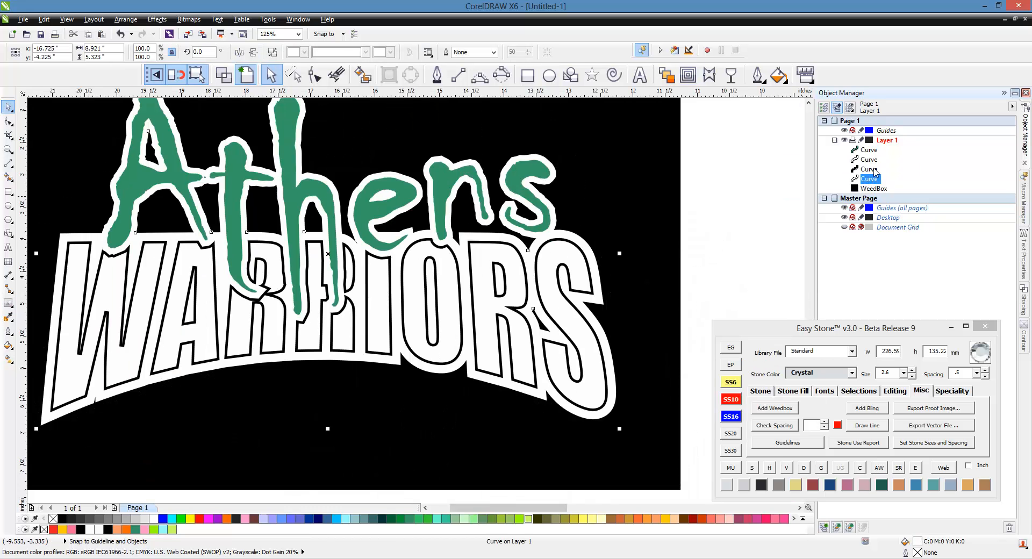
{"action": "left_click", "coordinate": [875, 170]}
{"action": "left_click", "coordinate": [870, 160]}
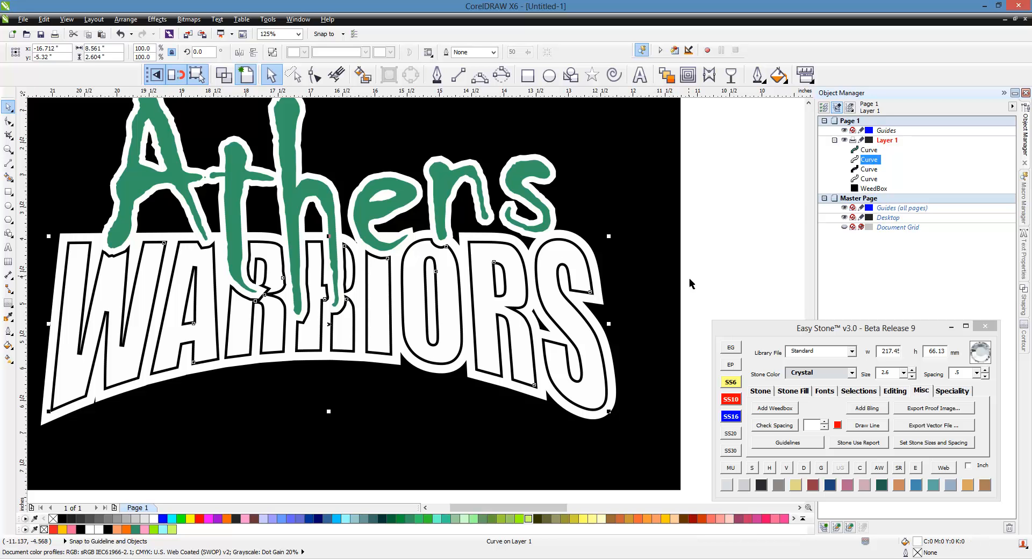
{"action": "left_click", "coordinate": [866, 179], "text": "ctrl"}
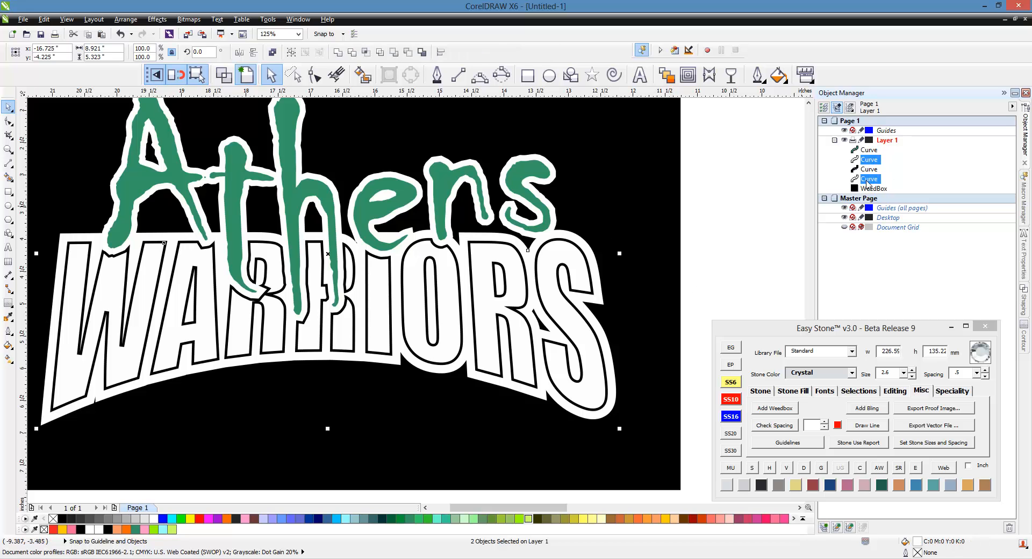
{"action": "left_click", "coordinate": [352, 52]}
{"action": "left_click", "coordinate": [708, 250]}
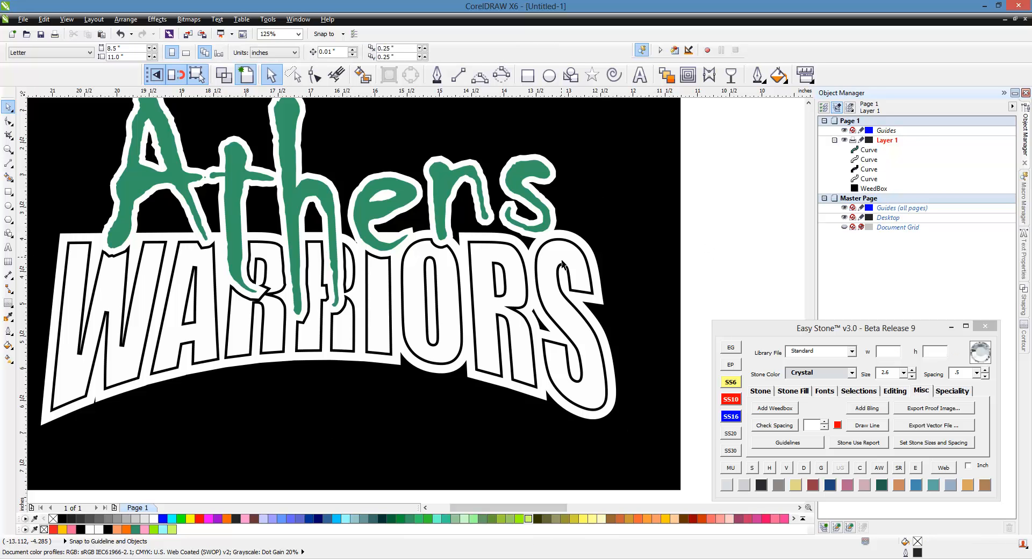
{"action": "left_click", "coordinate": [566, 263]}
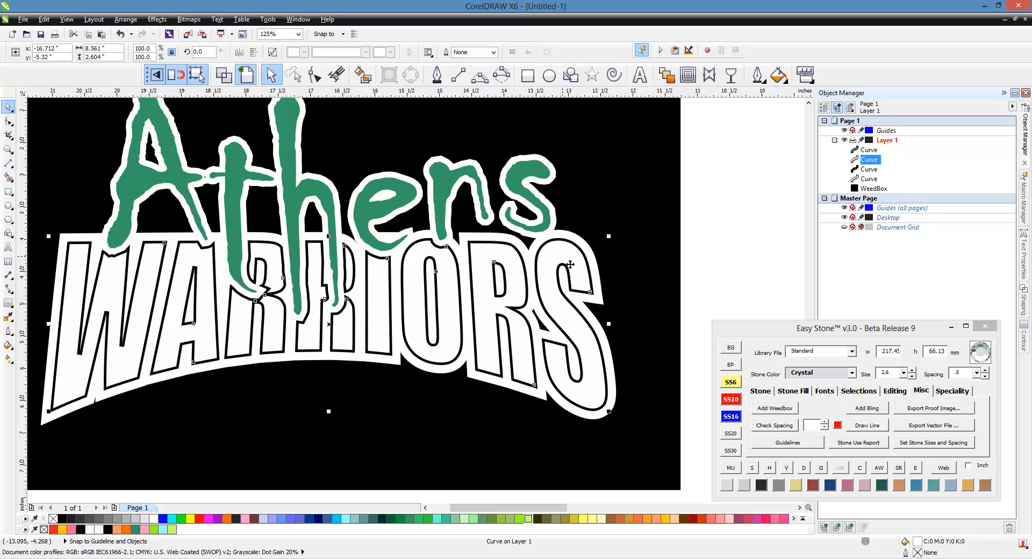
{"action": "key", "text": "Delete"}
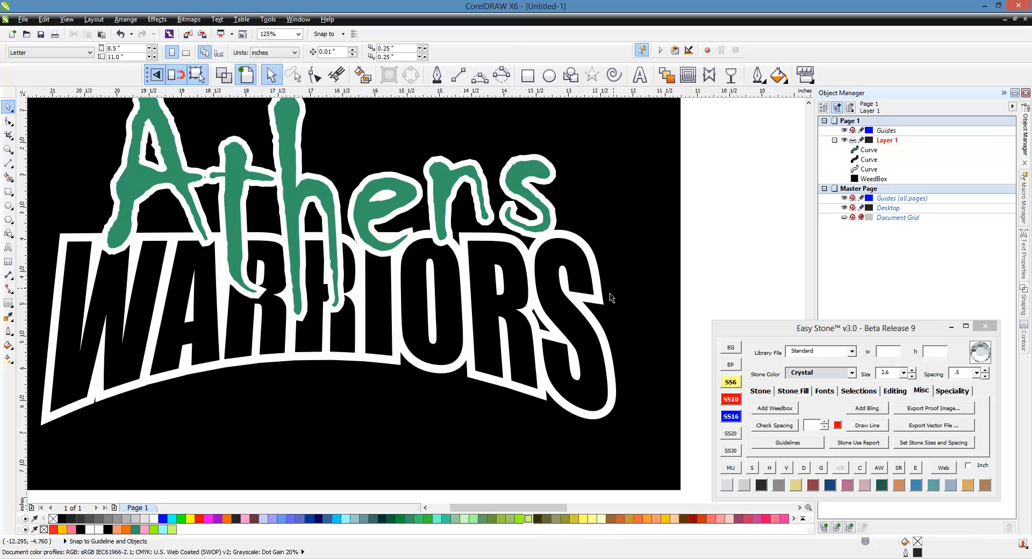
Examine the overlap between the WARRIORS lettering and the trimmed outline in wireframe view, and return to enhanced view.
{"action": "scroll", "coordinate": [611, 296], "scroll_direction": "up", "scroll_amount": 4}
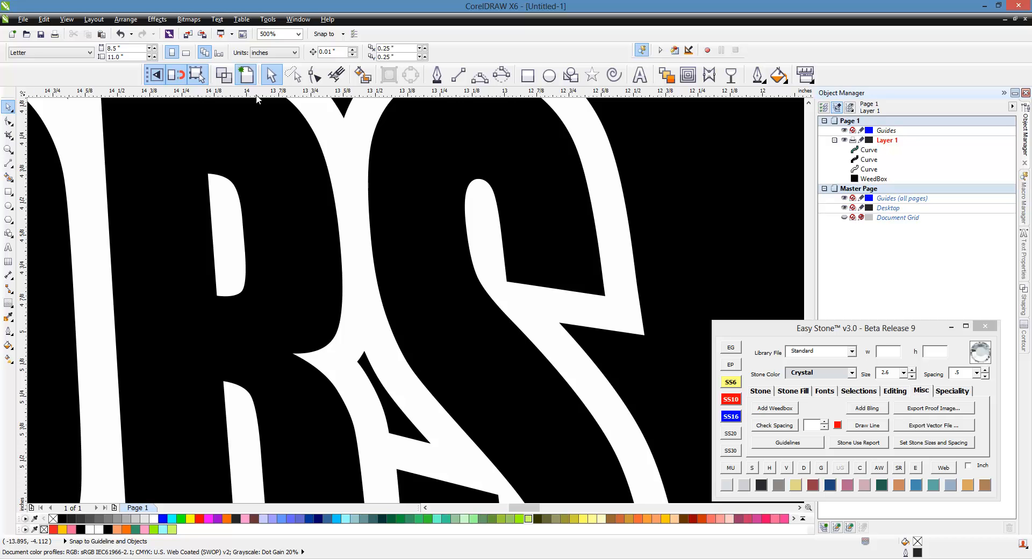
{"action": "left_click", "coordinate": [224, 75]}
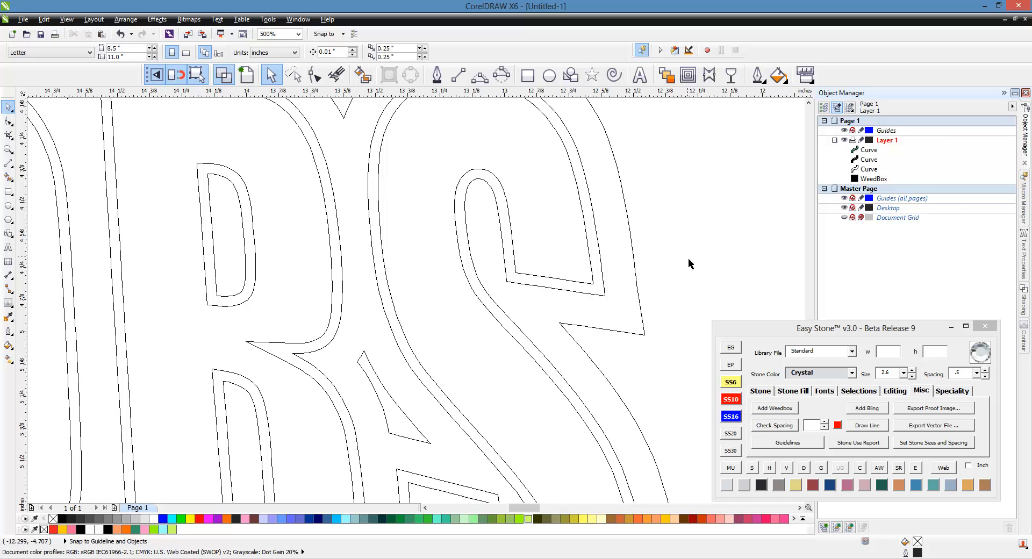
{"action": "scroll", "coordinate": [621, 269], "scroll_direction": "down", "scroll_amount": 2}
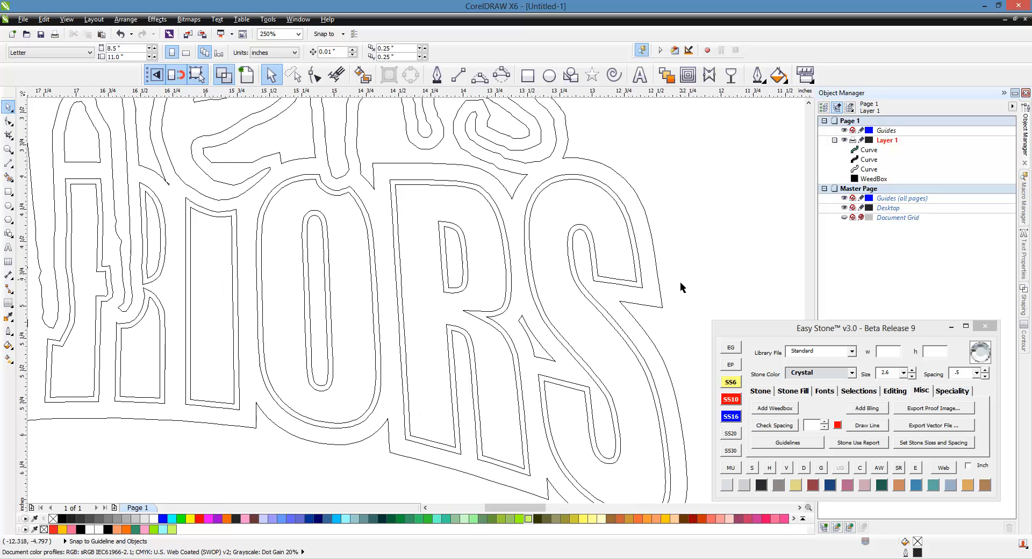
{"action": "left_click", "coordinate": [246, 76]}
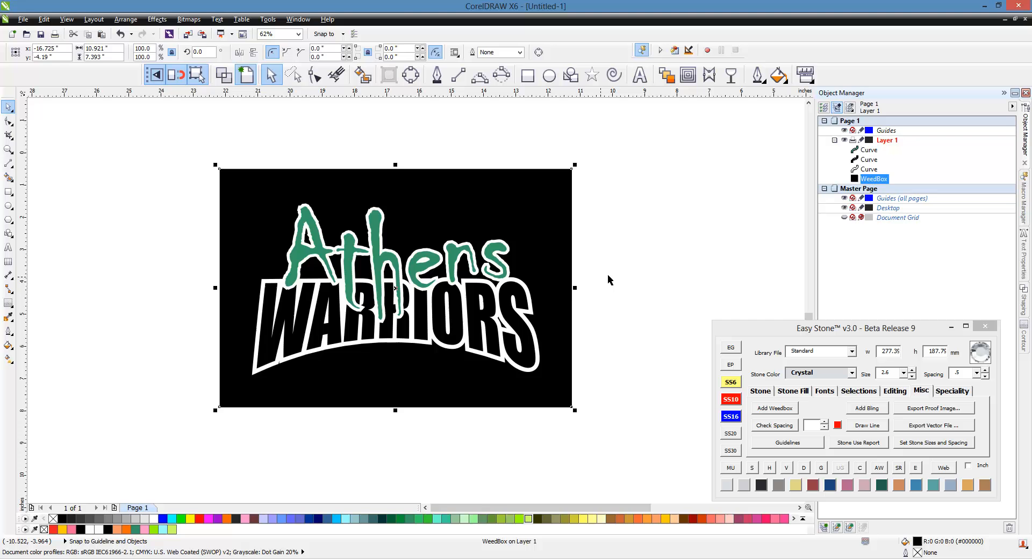
Apply a 0.039" inside contour to the green Athens lettering.
{"action": "left_click", "coordinate": [462, 264]}
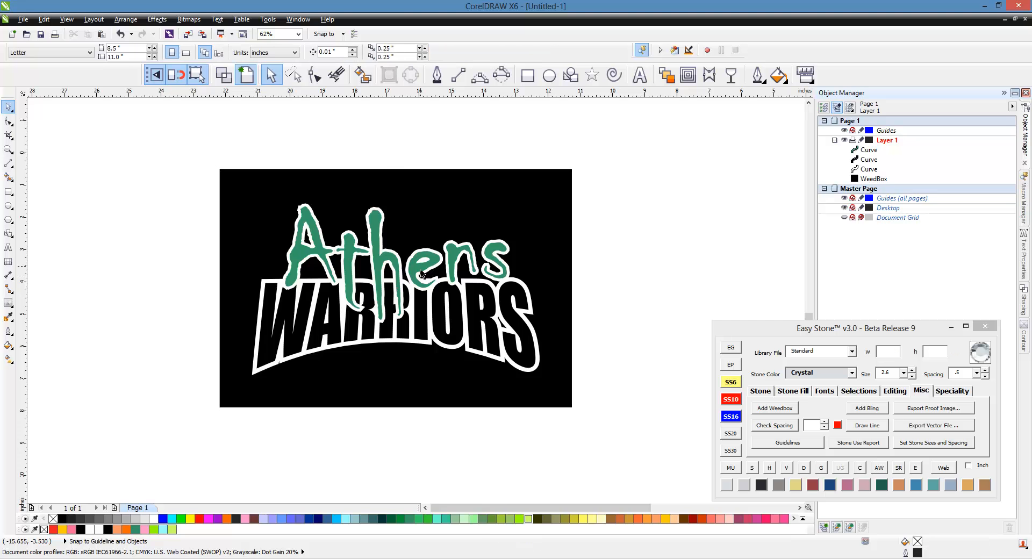
{"action": "scroll", "coordinate": [463, 265], "scroll_direction": "up", "scroll_amount": 4}
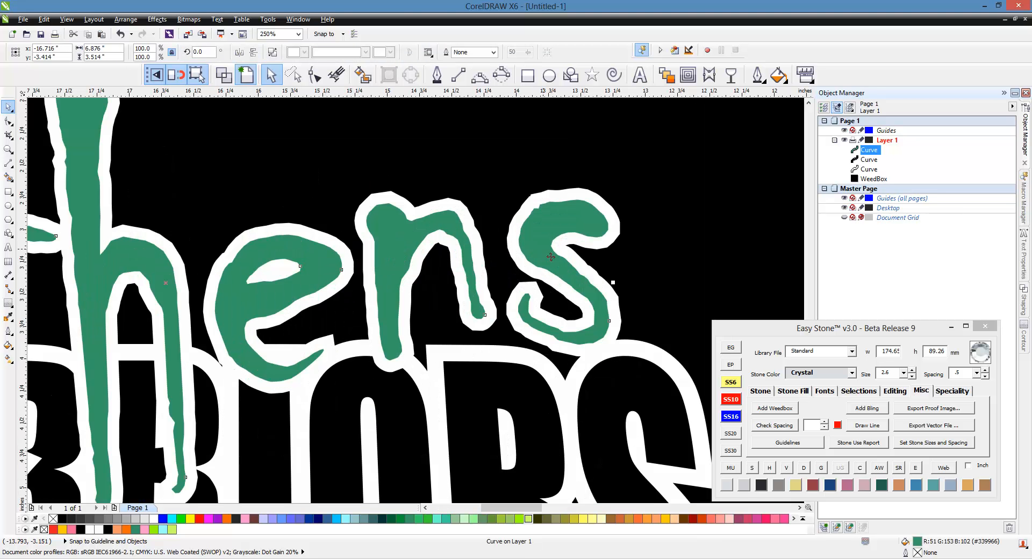
{"action": "left_click", "coordinate": [688, 76]}
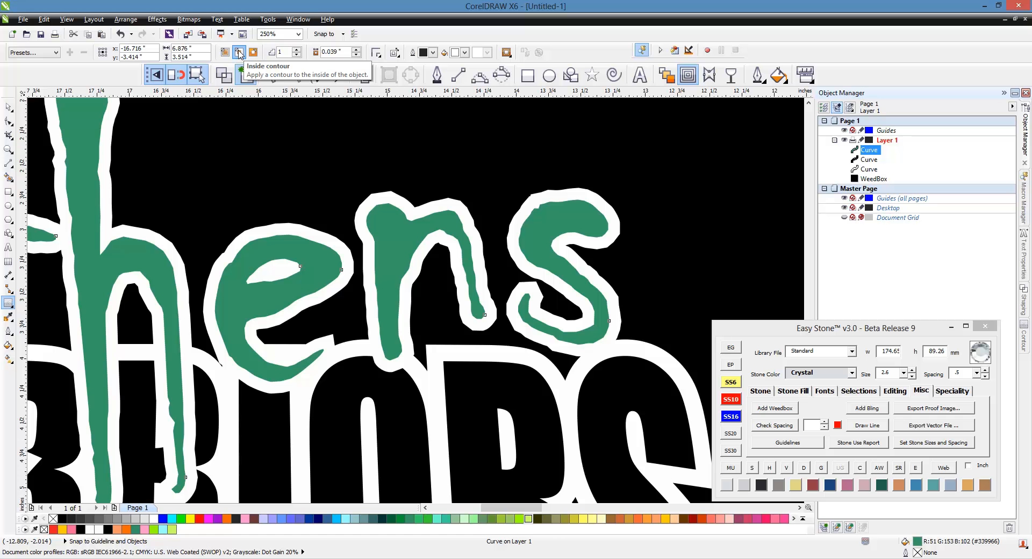
{"action": "left_click", "coordinate": [239, 52]}
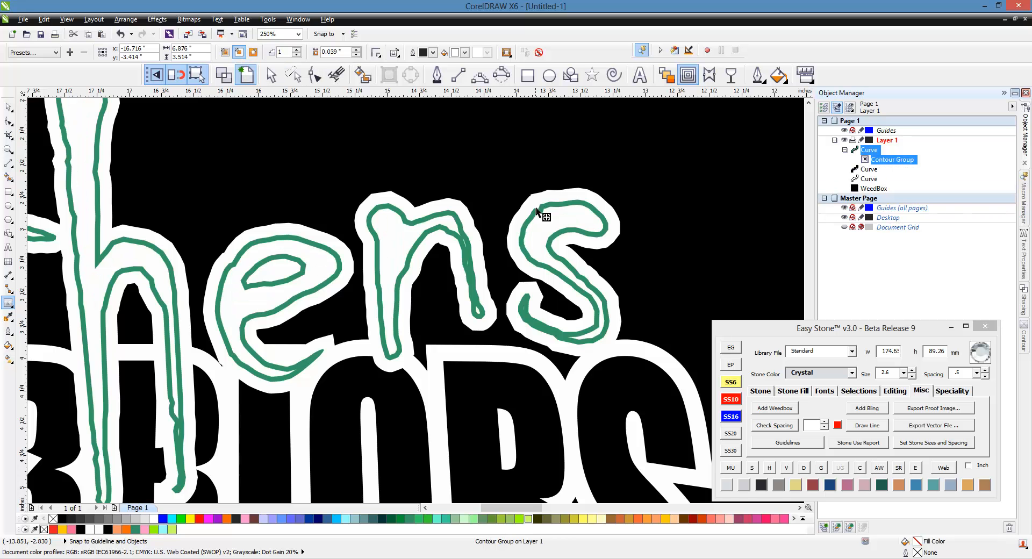
Break the Athens contour group apart into separate curves and leave the Contour tool.
{"action": "right_click", "coordinate": [564, 218]}
{"action": "left_click", "coordinate": [591, 232]}
{"action": "scroll", "coordinate": [543, 222], "scroll_direction": "down", "scroll_amount": 2}
{"action": "key", "text": "space"}
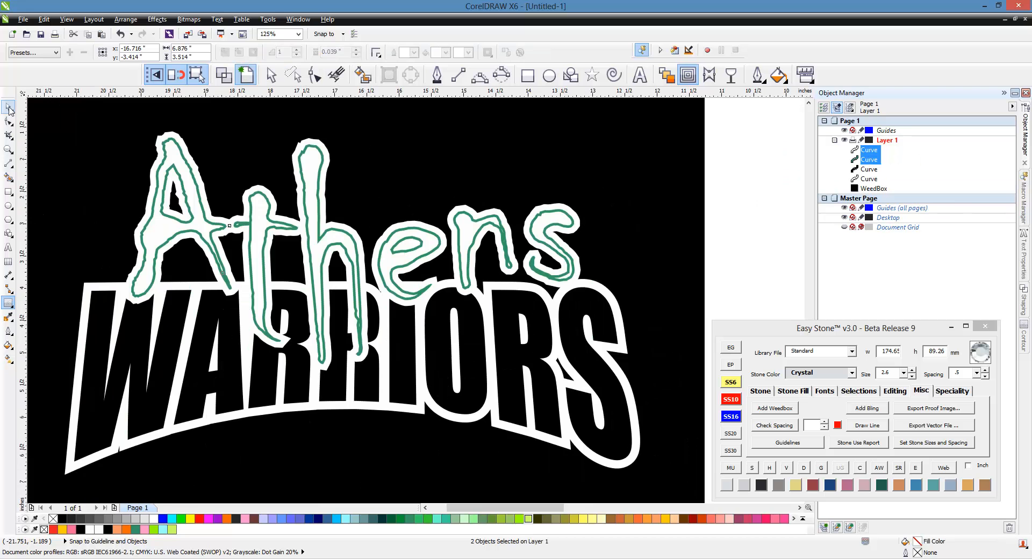
Trim the white outline with the inset Athens contour shape, and delete that contour shape.
{"action": "left_click", "coordinate": [529, 222]}
{"action": "scroll", "coordinate": [527, 222], "scroll_direction": "up", "scroll_amount": 2}
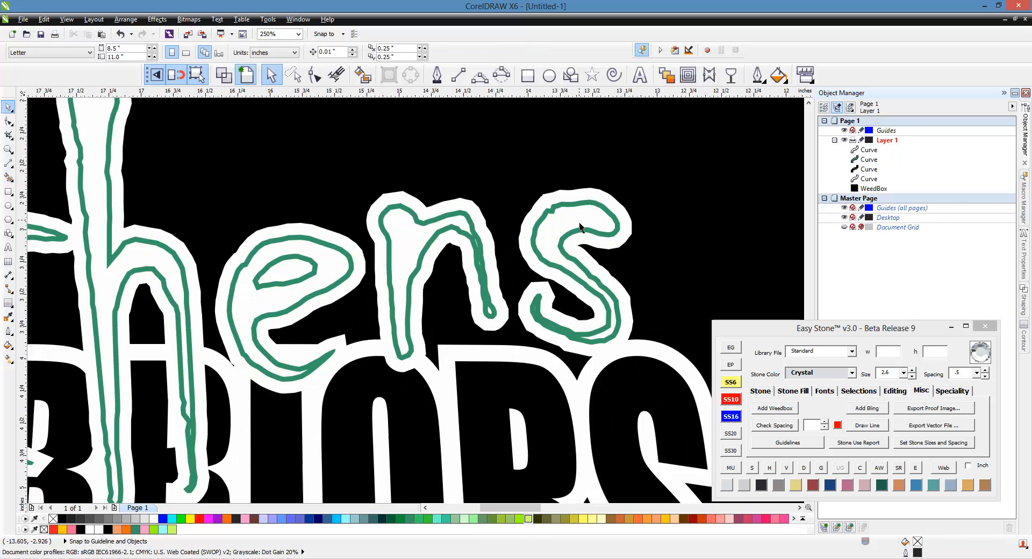
{"action": "left_click", "coordinate": [625, 220]}
{"action": "left_click", "coordinate": [600, 217]}
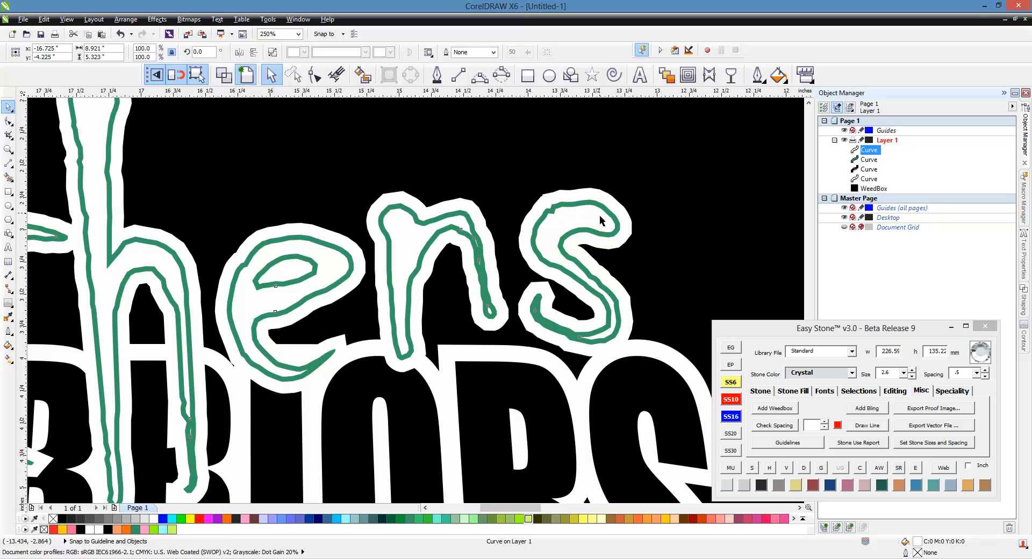
{"action": "scroll", "coordinate": [541, 213], "scroll_direction": "down", "scroll_amount": 2}
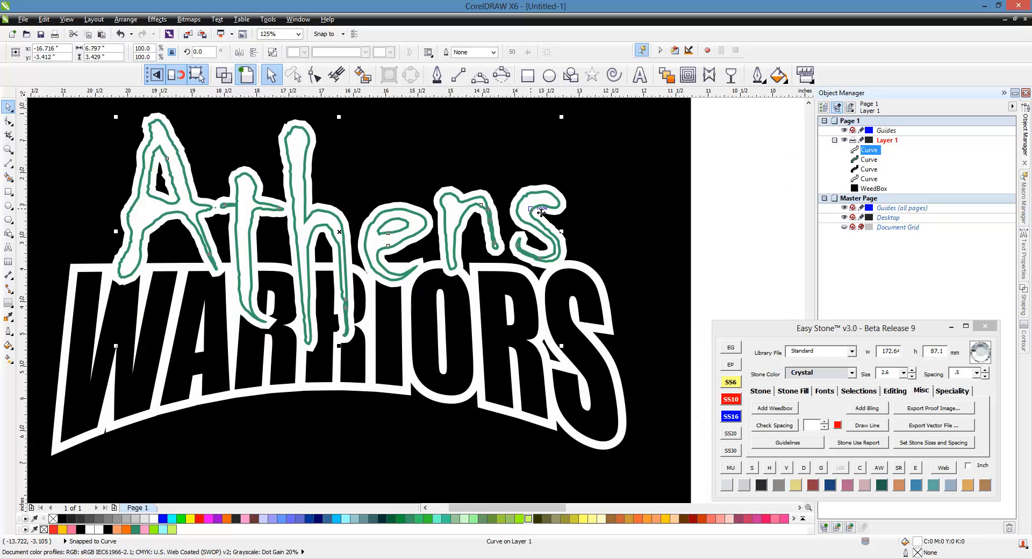
{"action": "right_click", "coordinate": [540, 212]}
{"action": "left_click", "coordinate": [626, 194]}
{"action": "scroll", "coordinate": [548, 203], "scroll_direction": "up", "scroll_amount": 4}
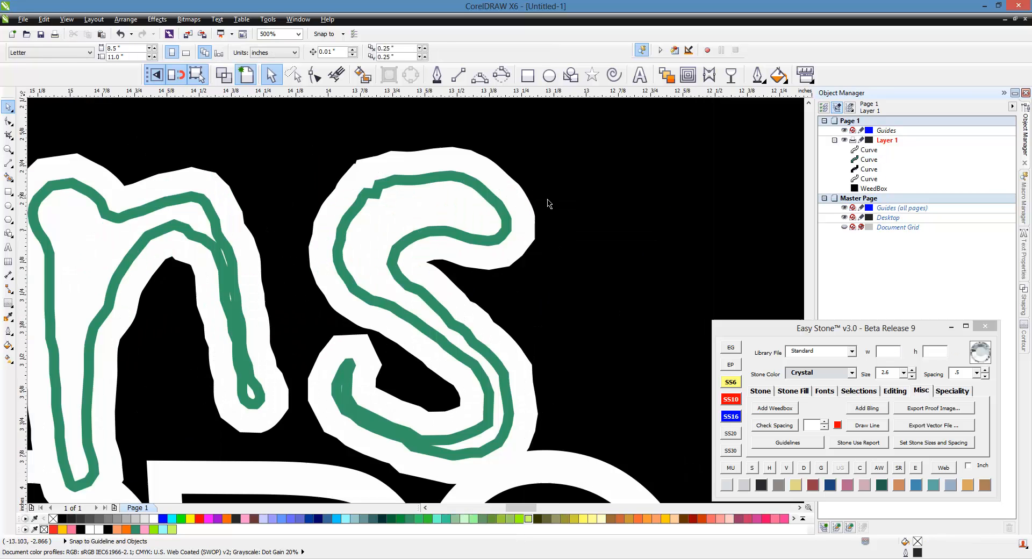
{"action": "left_click", "coordinate": [472, 214]}
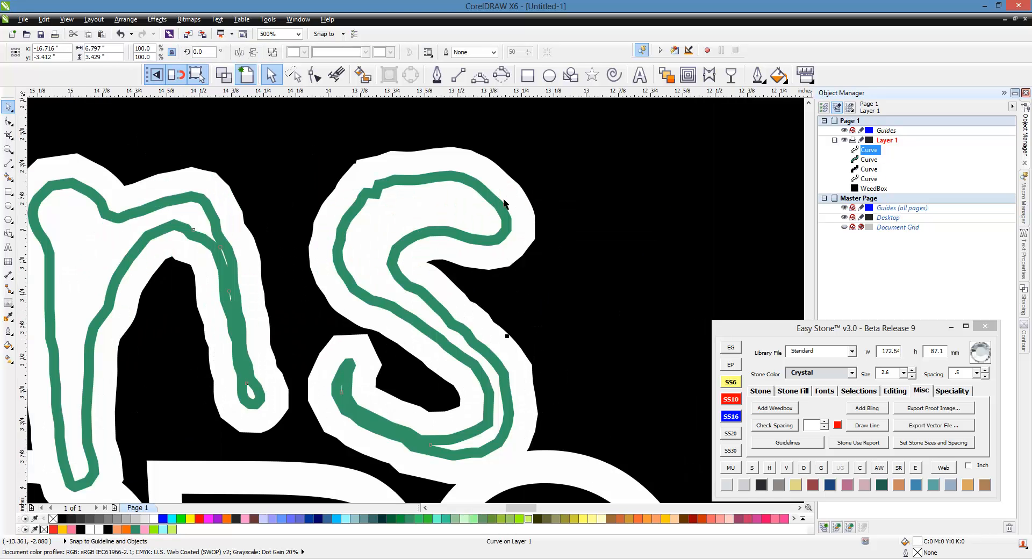
{"action": "left_click", "coordinate": [521, 201], "text": "shift"}
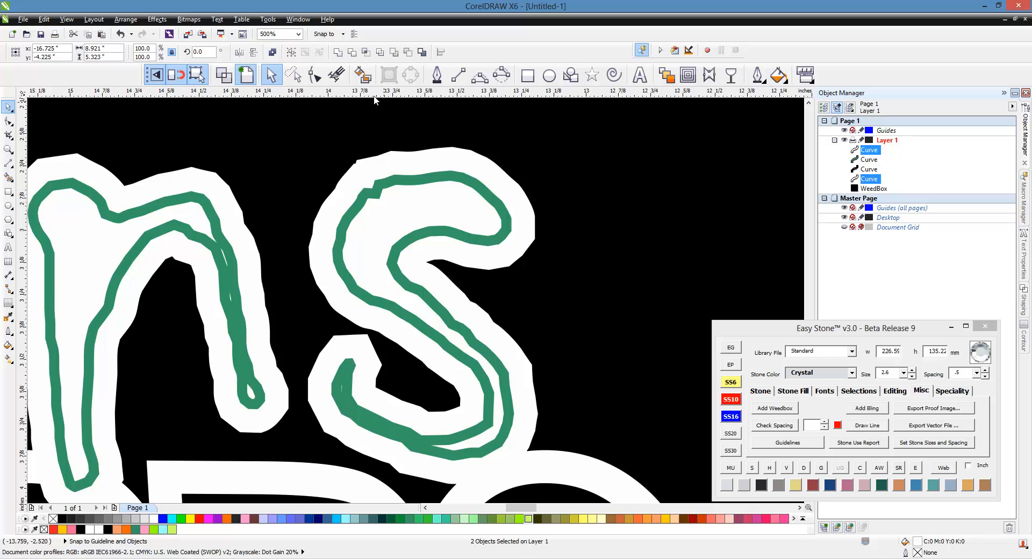
{"action": "scroll", "coordinate": [473, 230], "scroll_direction": "down", "scroll_amount": 1}
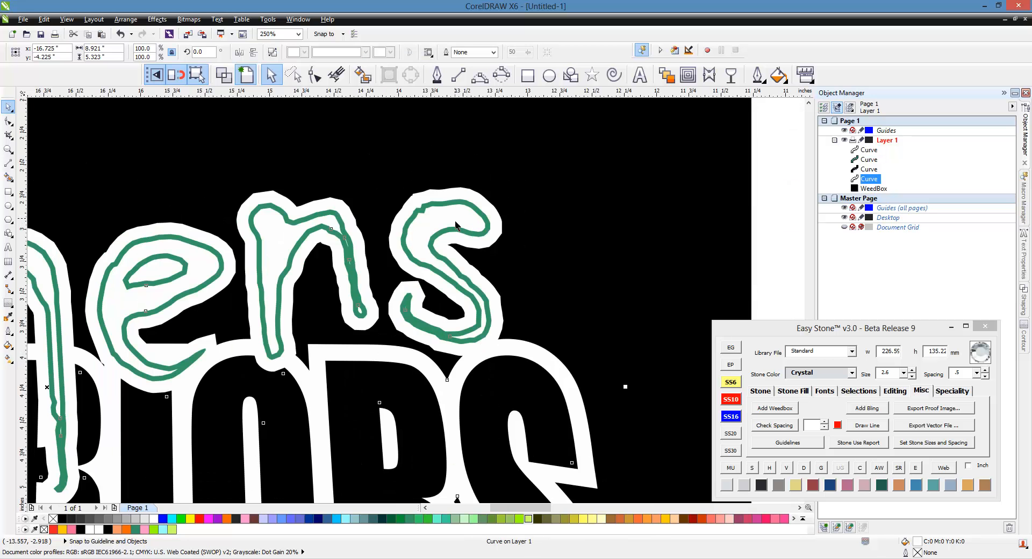
{"action": "left_click", "coordinate": [476, 229]}
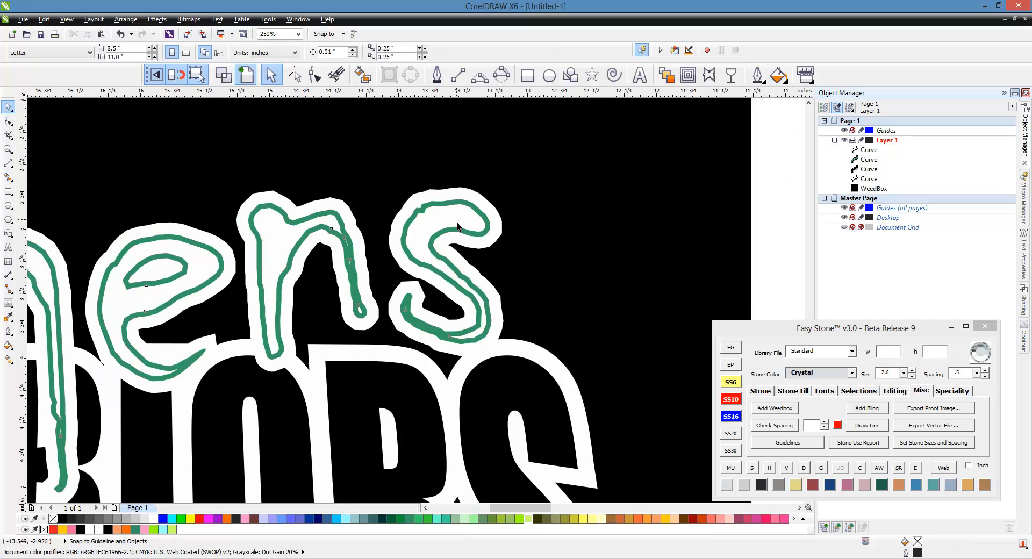
{"action": "key", "text": "Delete"}
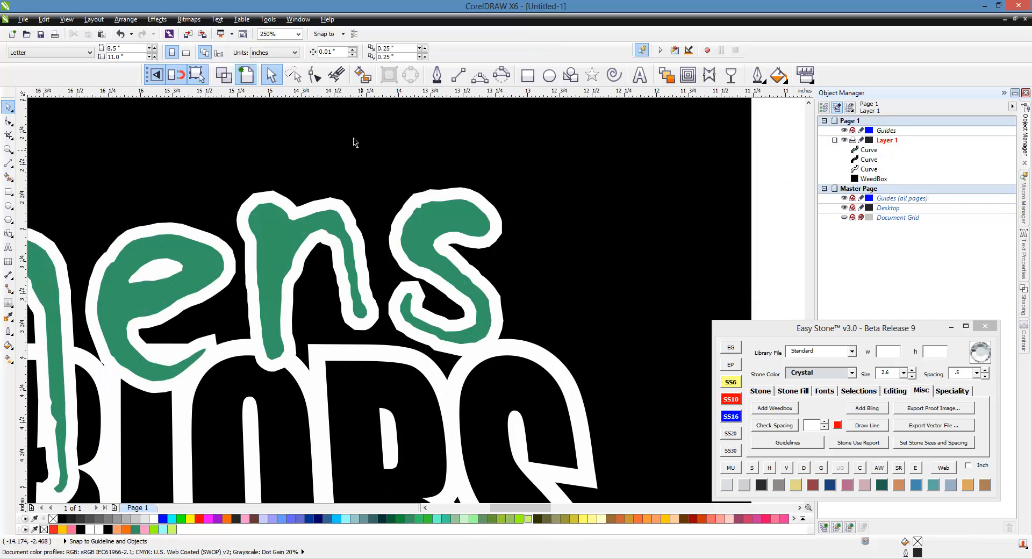
Show the design in wireframe and delete the stray sliver subpath of the white outline inside the tail of the s.
{"action": "left_click", "coordinate": [223, 74]}
{"action": "scroll", "coordinate": [451, 233], "scroll_direction": "up", "scroll_amount": 2}
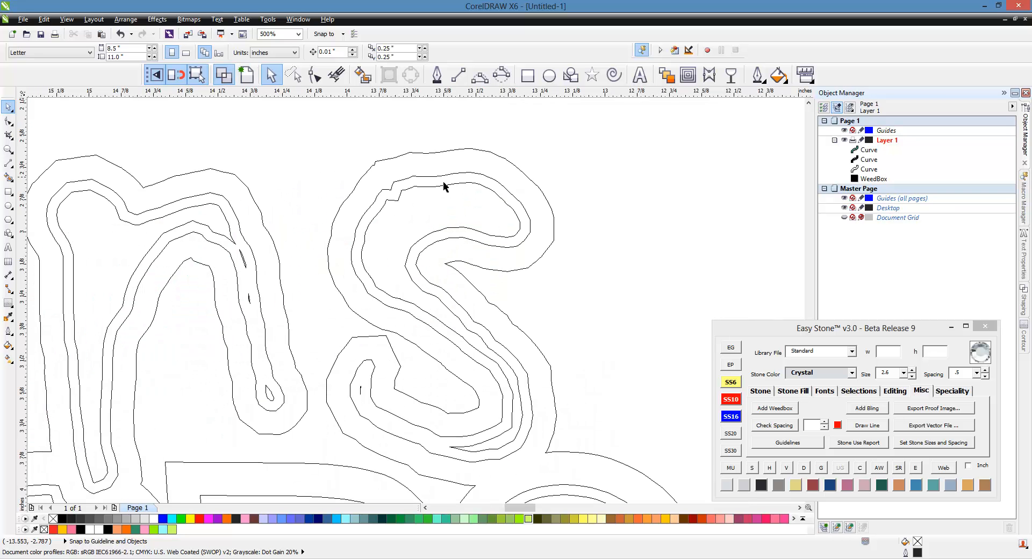
{"action": "scroll", "coordinate": [350, 413], "scroll_direction": "up", "scroll_amount": 4}
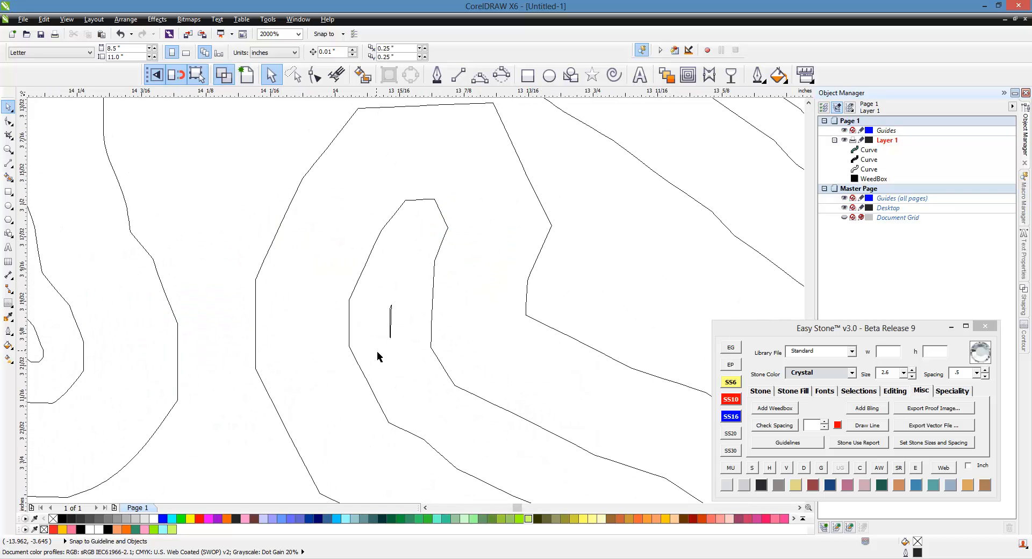
{"action": "left_click", "coordinate": [391, 338]}
{"action": "key", "text": "F10"}
{"action": "left_click", "coordinate": [391, 322]}
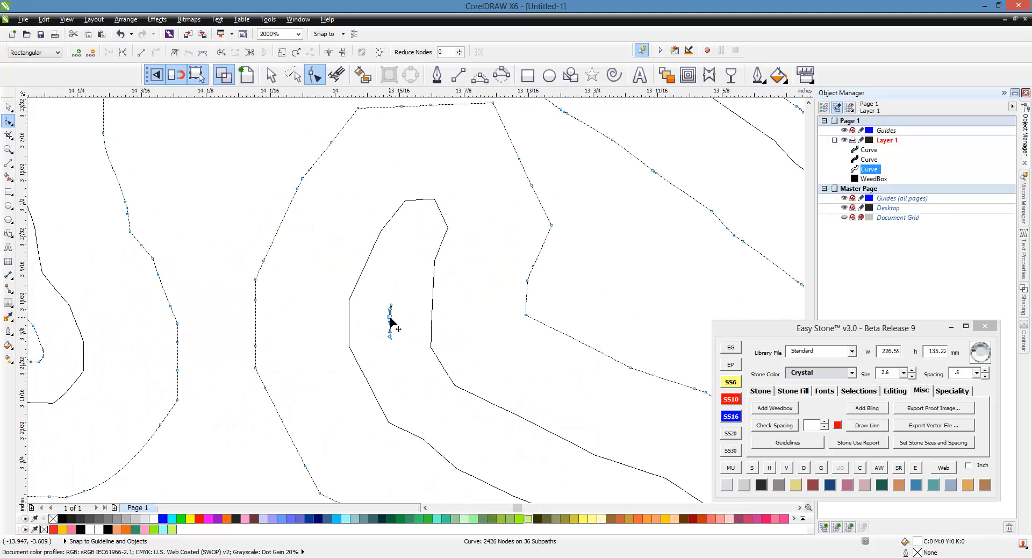
{"action": "left_click_drag", "start_coordinate": [411, 359], "coordinate": [412, 359]}
{"action": "scroll", "coordinate": [412, 296], "scroll_direction": "down", "scroll_amount": 4}
{"action": "key", "text": "Delete"}
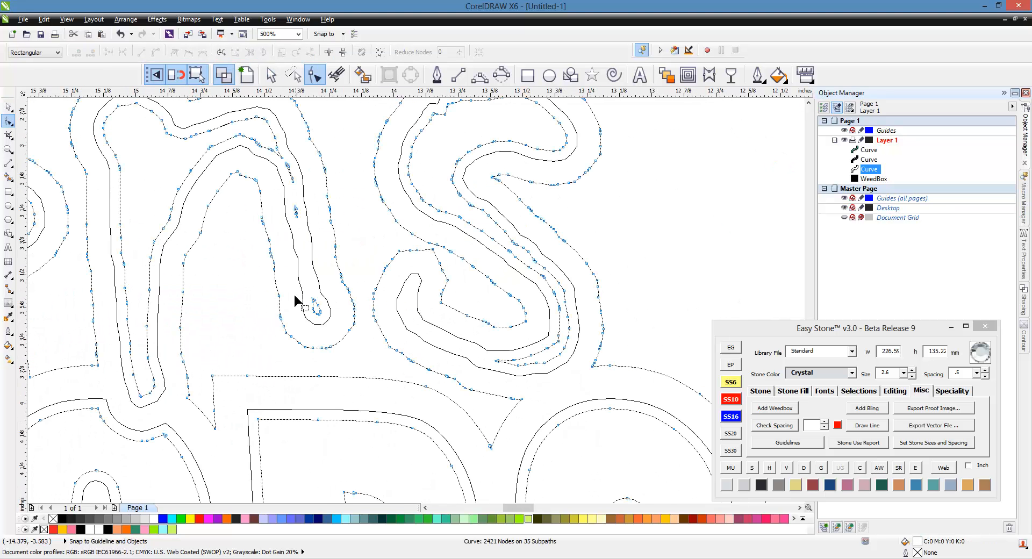
Delete the three stray subpaths of the white outline inside the stem of the letter n.
{"action": "scroll", "coordinate": [285, 179], "scroll_direction": "up", "scroll_amount": 2}
{"action": "scroll", "coordinate": [284, 176], "scroll_direction": "up", "scroll_amount": 1}
{"action": "left_click_drag", "start_coordinate": [299, 206], "coordinate": [331, 284]}
{"action": "key", "text": "Delete"}
{"action": "scroll", "coordinate": [328, 254], "scroll_direction": "down", "scroll_amount": 1}
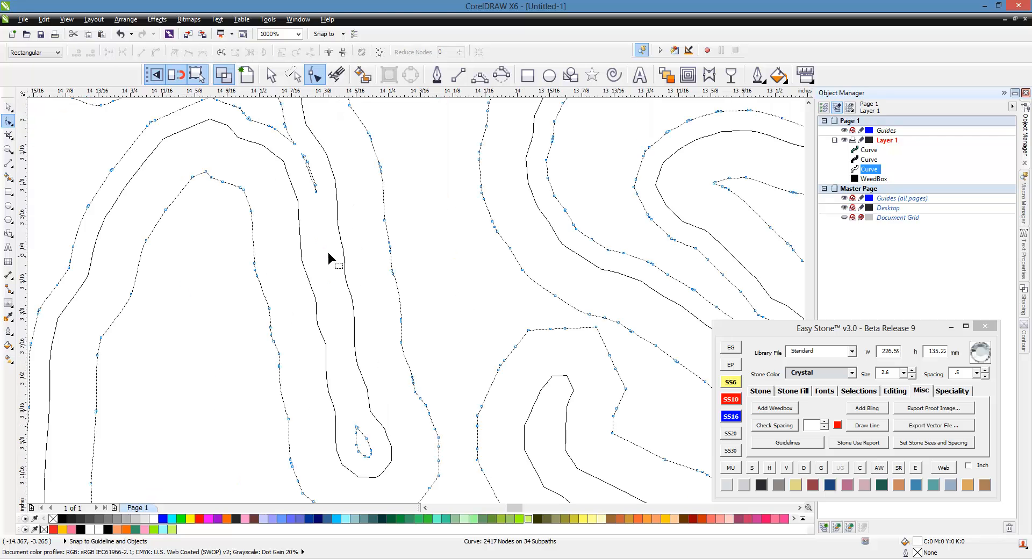
{"action": "scroll", "coordinate": [298, 155], "scroll_direction": "up", "scroll_amount": 1}
{"action": "left_click_drag", "start_coordinate": [301, 144], "coordinate": [347, 237]}
{"action": "key", "text": "Delete"}
{"action": "scroll", "coordinate": [357, 226], "scroll_direction": "down", "scroll_amount": 1}
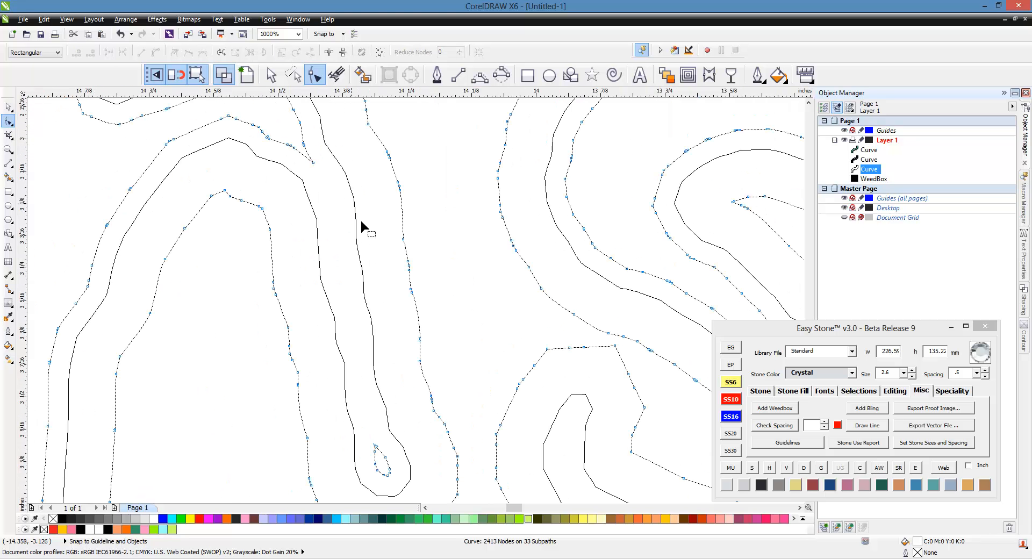
{"action": "left_click_drag", "start_coordinate": [360, 427], "coordinate": [396, 481]}
{"action": "key", "text": "Delete"}
{"action": "scroll", "coordinate": [476, 397], "scroll_direction": "down", "scroll_amount": 2}
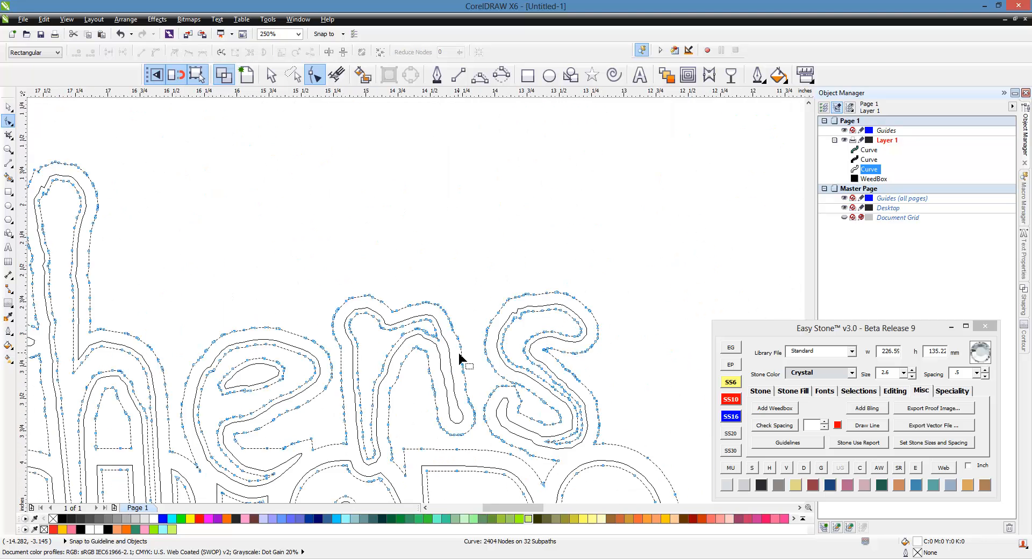
Delete the stray sliver subpath of the white outline inside the lower end of the h's leg.
{"action": "scroll", "coordinate": [309, 425], "scroll_direction": "up", "scroll_amount": 2}
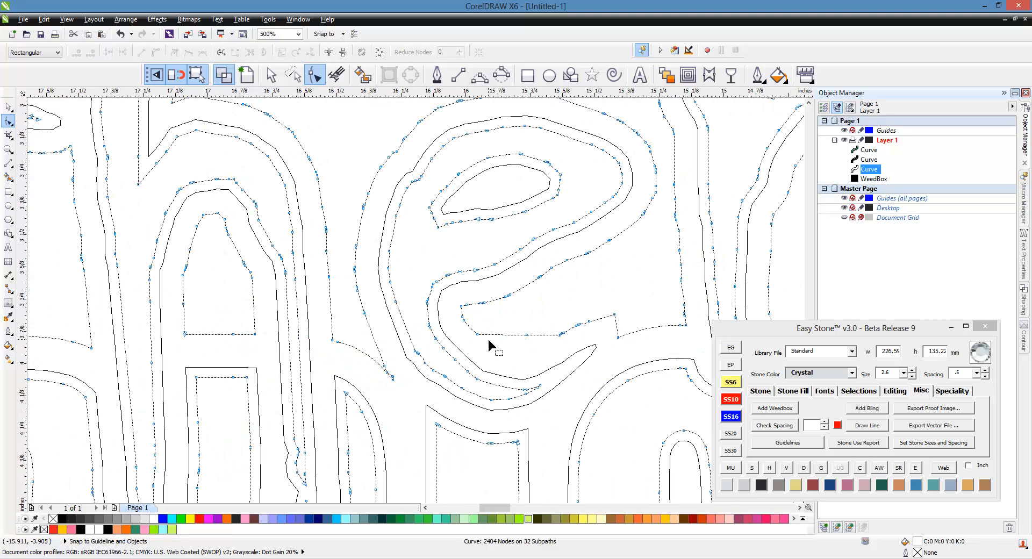
{"action": "scroll", "coordinate": [530, 260], "scroll_direction": "down", "scroll_amount": 2}
{"action": "scroll", "coordinate": [415, 408], "scroll_direction": "up", "scroll_amount": 4}
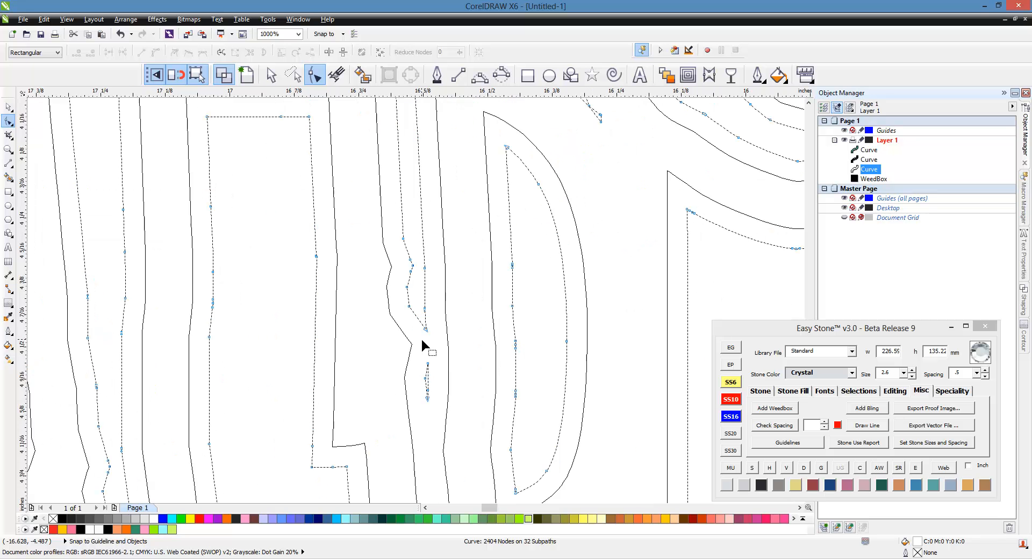
{"action": "left_click_drag", "start_coordinate": [421, 339], "coordinate": [438, 413]}
{"action": "key", "text": "Delete"}
{"action": "scroll", "coordinate": [534, 324], "scroll_direction": "down", "scroll_amount": 2}
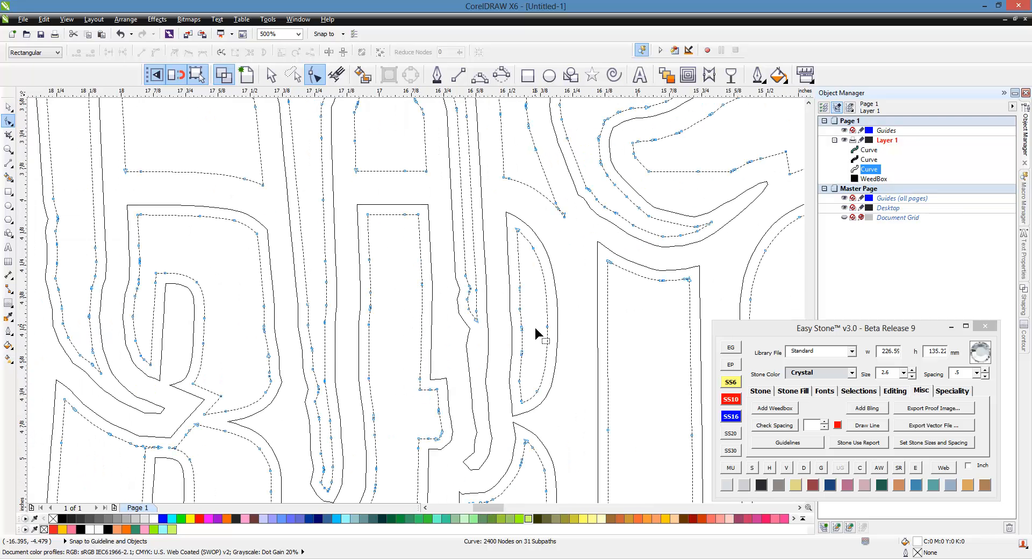
Delete the small stray subpath of the white outline inside the crossbar of the letter t.
{"action": "scroll", "coordinate": [525, 367], "scroll_direction": "down", "scroll_amount": 2}
{"action": "scroll", "coordinate": [290, 369], "scroll_direction": "up", "scroll_amount": 2}
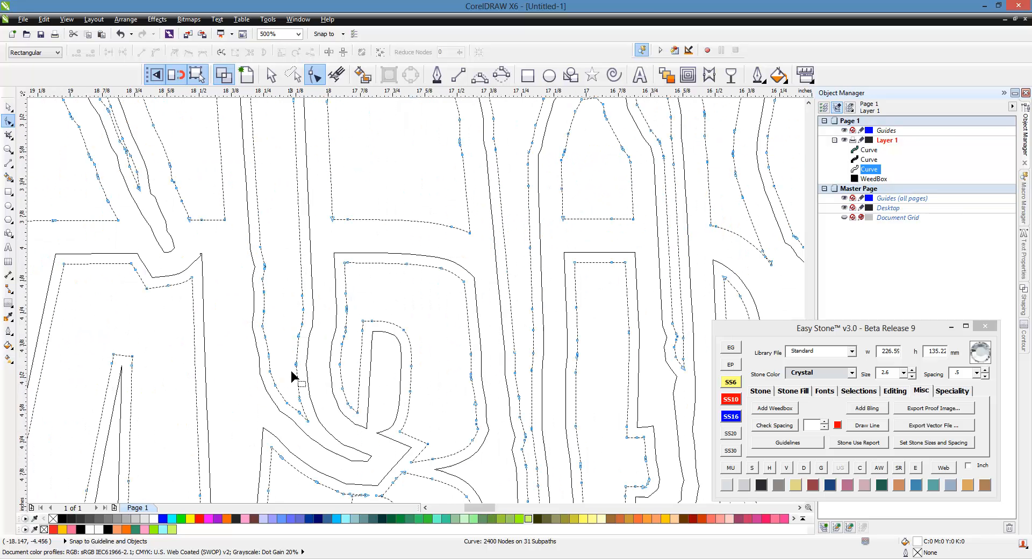
{"action": "scroll", "coordinate": [452, 385], "scroll_direction": "up", "scroll_amount": 1}
{"action": "scroll", "coordinate": [457, 408], "scroll_direction": "down", "scroll_amount": 3}
{"action": "scroll", "coordinate": [364, 191], "scroll_direction": "up", "scroll_amount": 3}
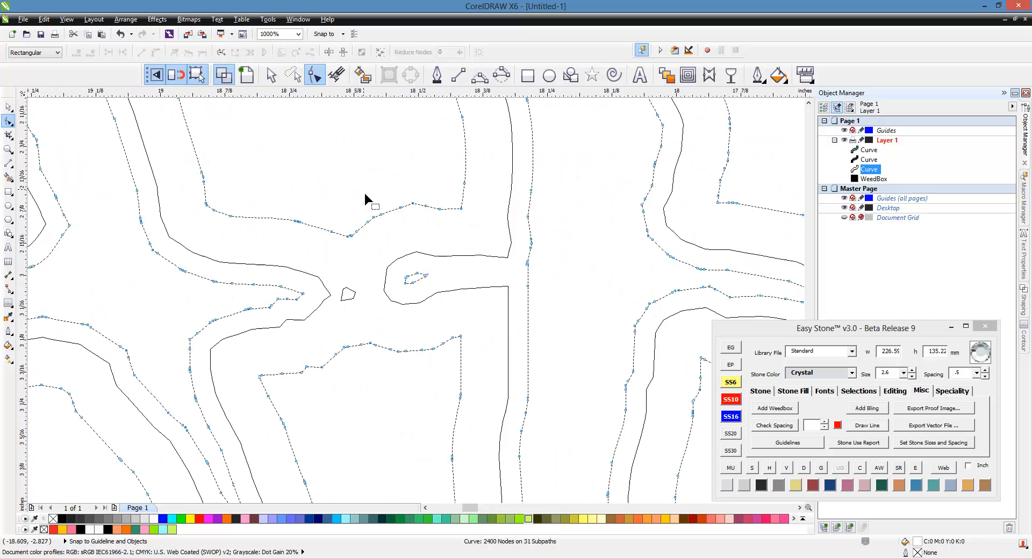
{"action": "scroll", "coordinate": [416, 289], "scroll_direction": "up", "scroll_amount": 1}
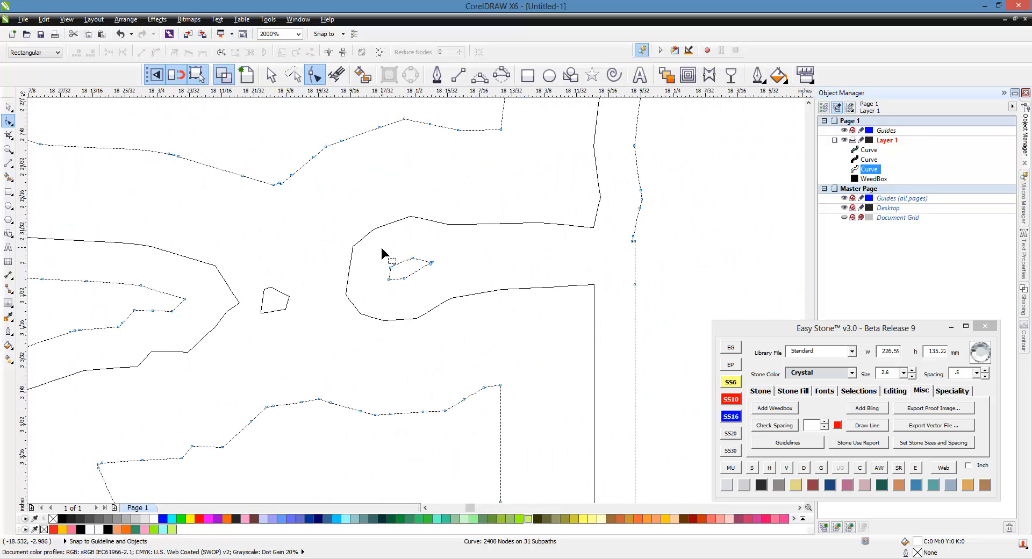
{"action": "left_click_drag", "start_coordinate": [381, 245], "coordinate": [446, 299]}
{"action": "key", "text": "Delete"}
Delete the tiny island subpath between the A and the t from the green Athens lettering.
{"action": "left_click", "coordinate": [273, 290]}
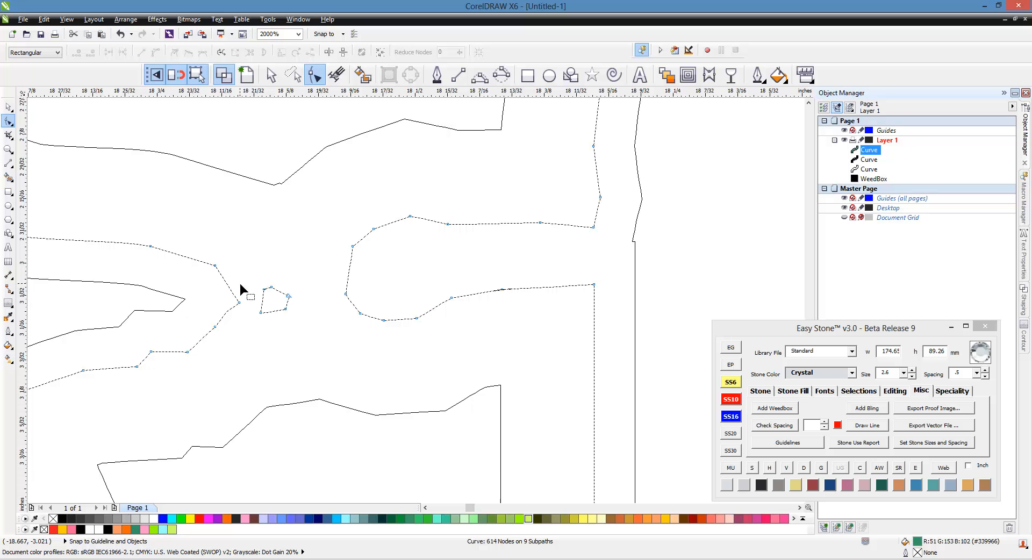
{"action": "left_click_drag", "start_coordinate": [238, 278], "coordinate": [310, 326]}
{"action": "key", "text": "Delete"}
{"action": "scroll", "coordinate": [372, 305], "scroll_direction": "down", "scroll_amount": 2}
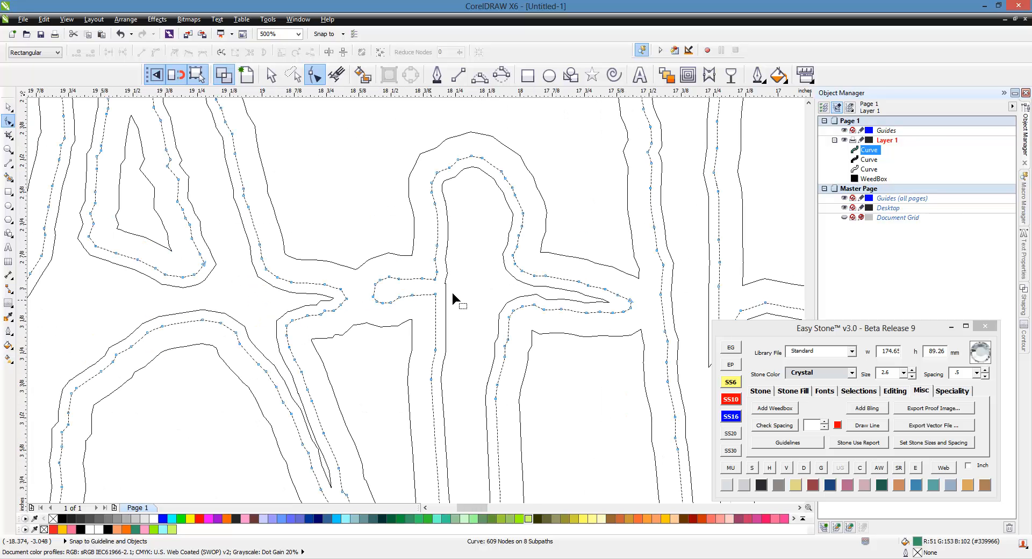
{"action": "scroll", "coordinate": [451, 290], "scroll_direction": "down", "scroll_amount": 1}
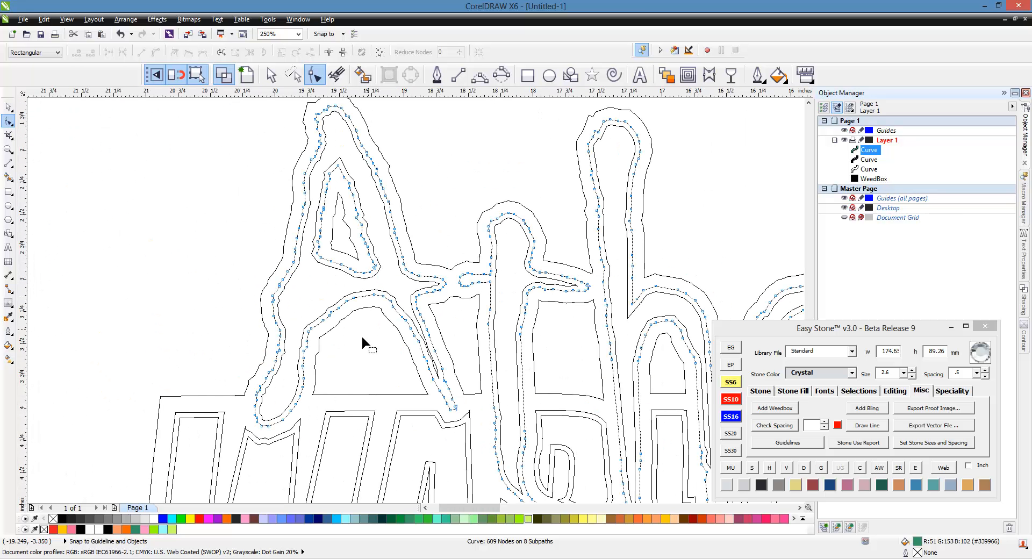
Leave node editing, return to enhanced view and review the cleaned-up Athens Warriors design.
{"action": "left_click", "coordinate": [8, 107]}
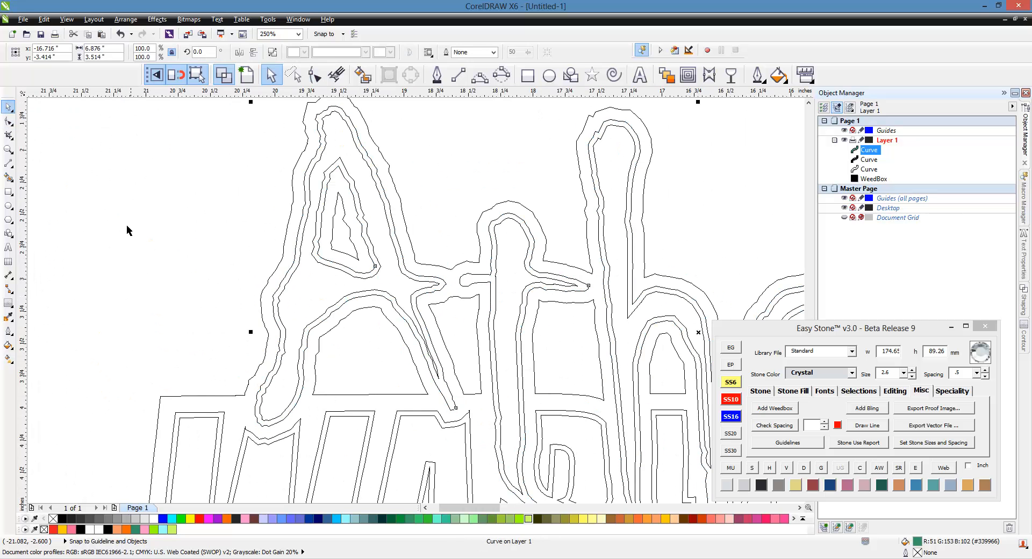
{"action": "key", "text": "Tab"}
{"action": "scroll", "coordinate": [221, 296], "scroll_direction": "down", "scroll_amount": 1}
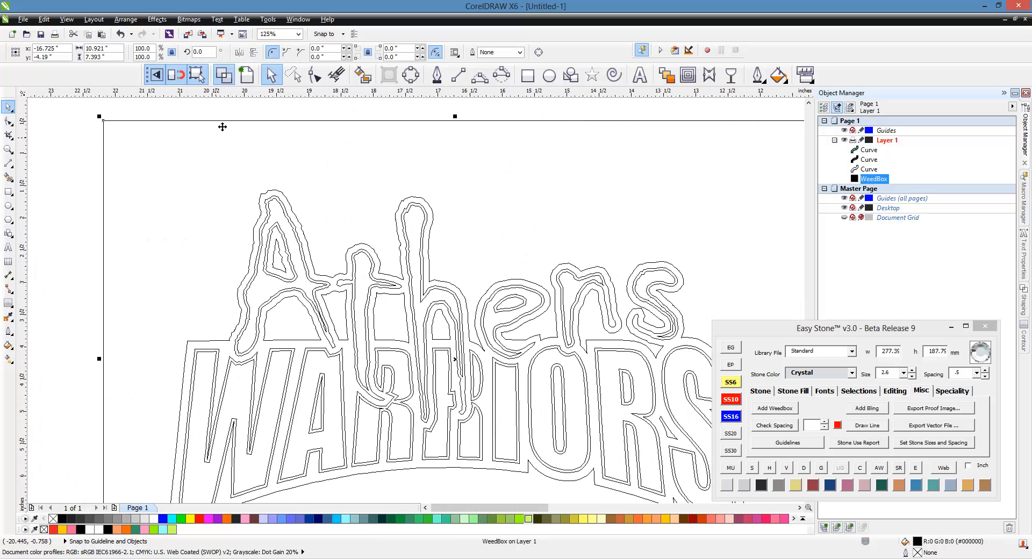
{"action": "left_click", "coordinate": [246, 75]}
{"action": "scroll", "coordinate": [272, 161], "scroll_direction": "down", "scroll_amount": 2}
{"action": "left_click", "coordinate": [225, 192]}
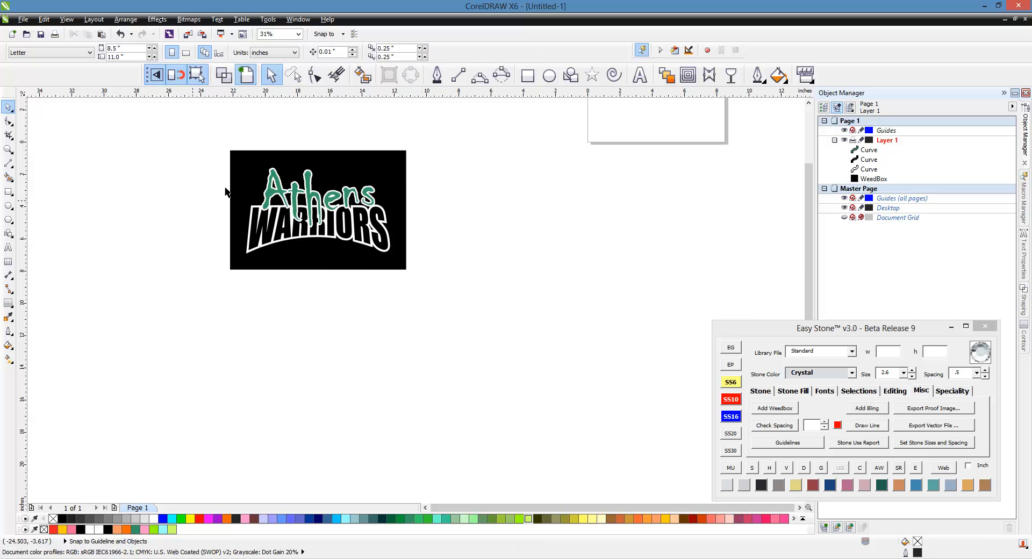
{"action": "scroll", "coordinate": [269, 172], "scroll_direction": "up", "scroll_amount": 2}
{"action": "scroll", "coordinate": [333, 242], "scroll_direction": "down", "scroll_amount": 1}
{"action": "scroll", "coordinate": [371, 287], "scroll_direction": "up", "scroll_amount": 1}
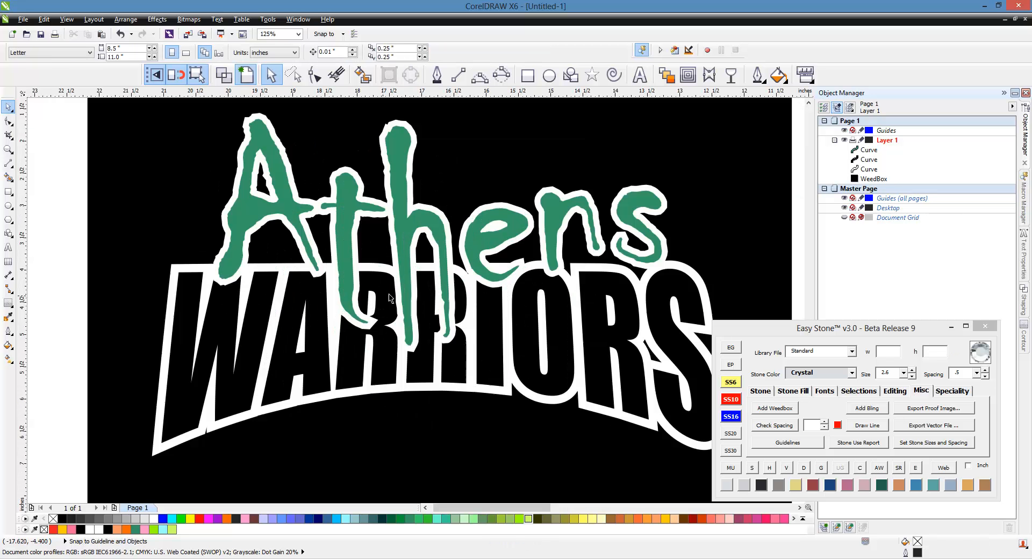
Apply a silver Glitter Fill to the white outline curve.
{"action": "left_click", "coordinate": [415, 148]}
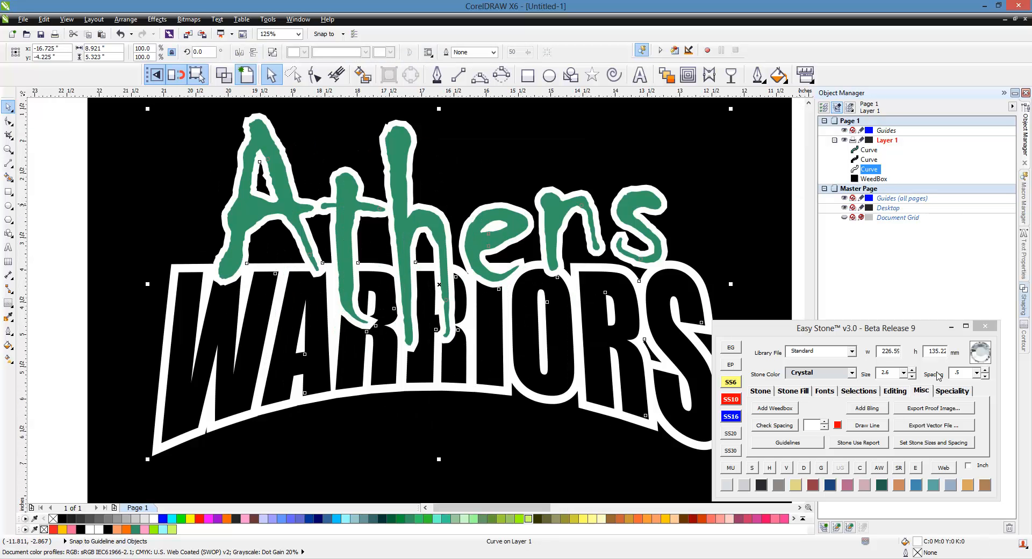
{"action": "left_click", "coordinate": [953, 394]}
{"action": "left_click", "coordinate": [853, 429]}
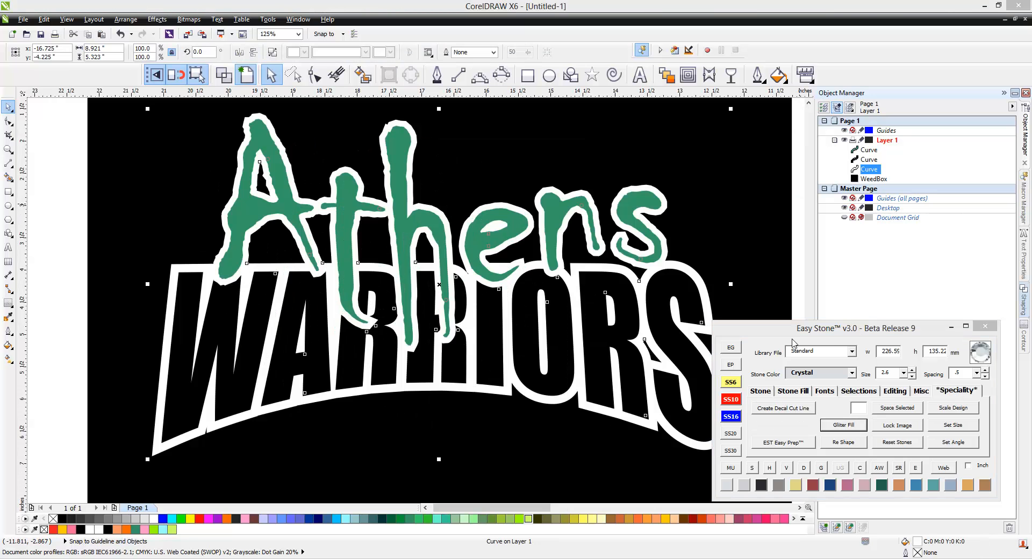
{"action": "left_click", "coordinate": [54, 221]}
Apply a green glitter fill to the Athens lettering and a dark glitter fill to the WARRIORS lettering.
{"action": "left_click", "coordinate": [252, 234]}
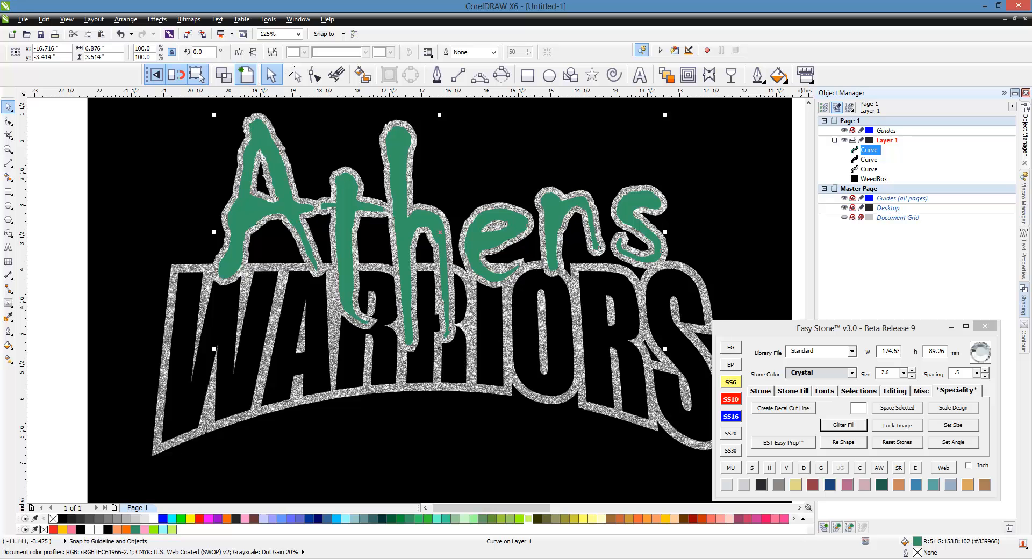
{"action": "left_click", "coordinate": [185, 325]}
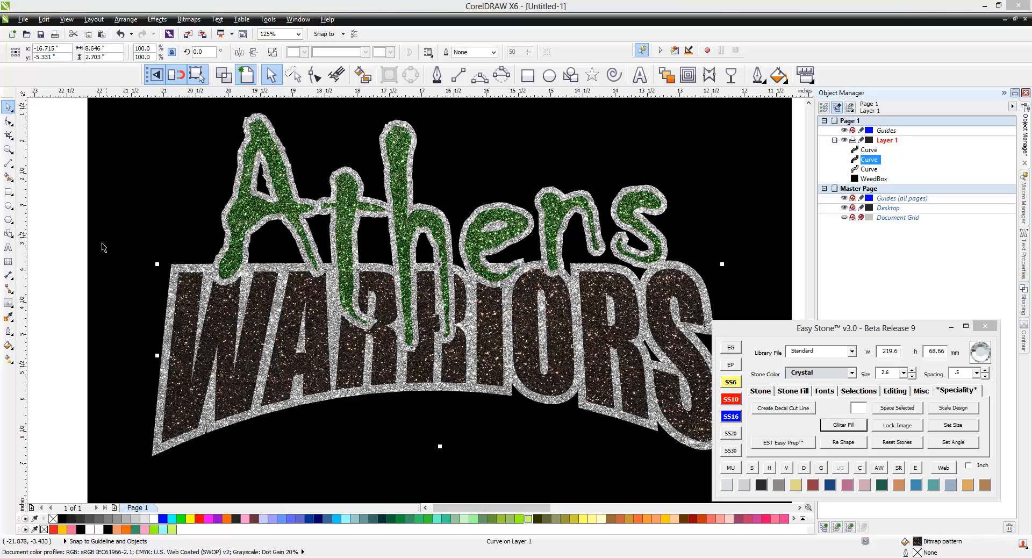
{"action": "left_click", "coordinate": [79, 263]}
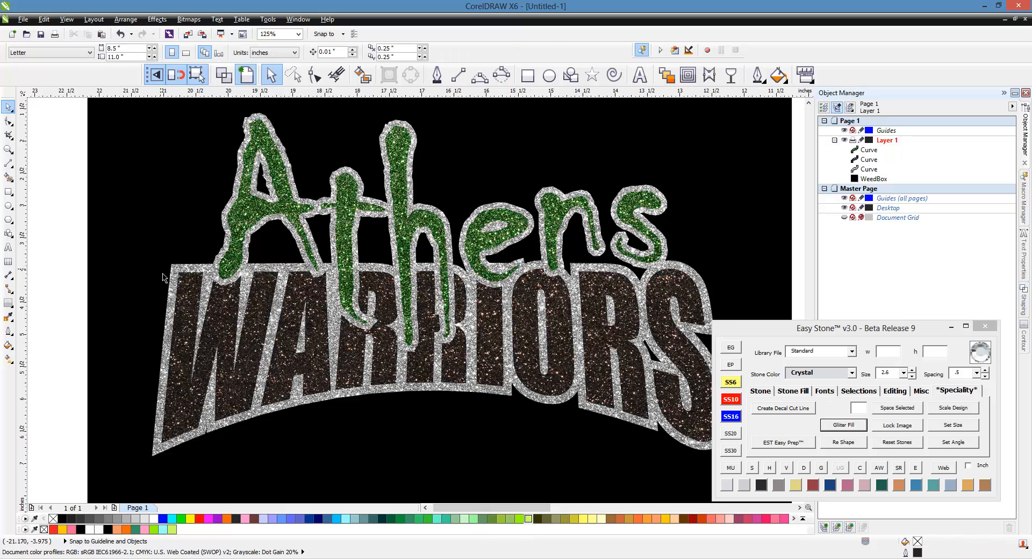
{"action": "scroll", "coordinate": [162, 272], "scroll_direction": "down", "scroll_amount": 1}
{"action": "scroll", "coordinate": [253, 319], "scroll_direction": "up", "scroll_amount": 1}
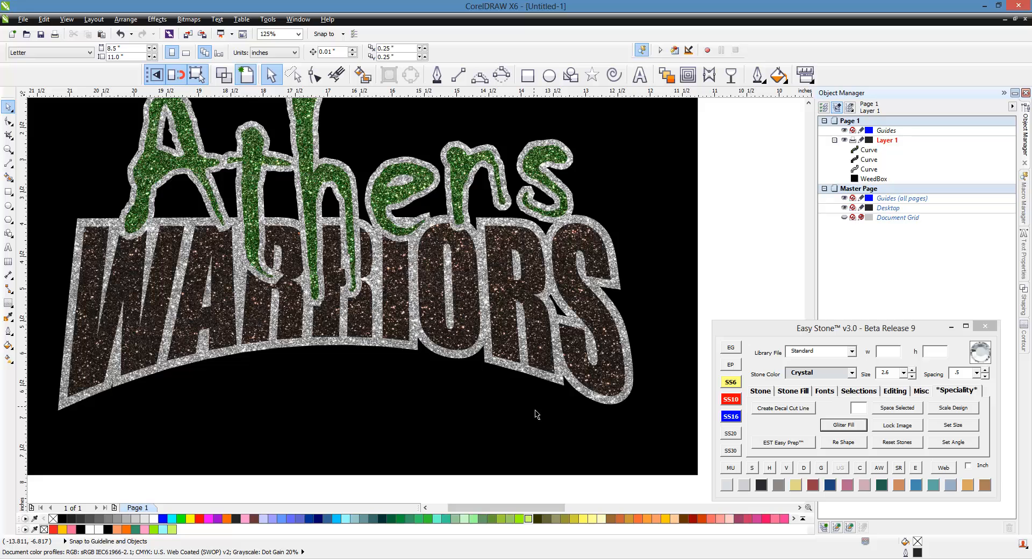
Compare the wireframe and enhanced views around the r, O and R to inspect the overlaps between the glitter layers.
{"action": "scroll", "coordinate": [499, 206], "scroll_direction": "up", "scroll_amount": 1}
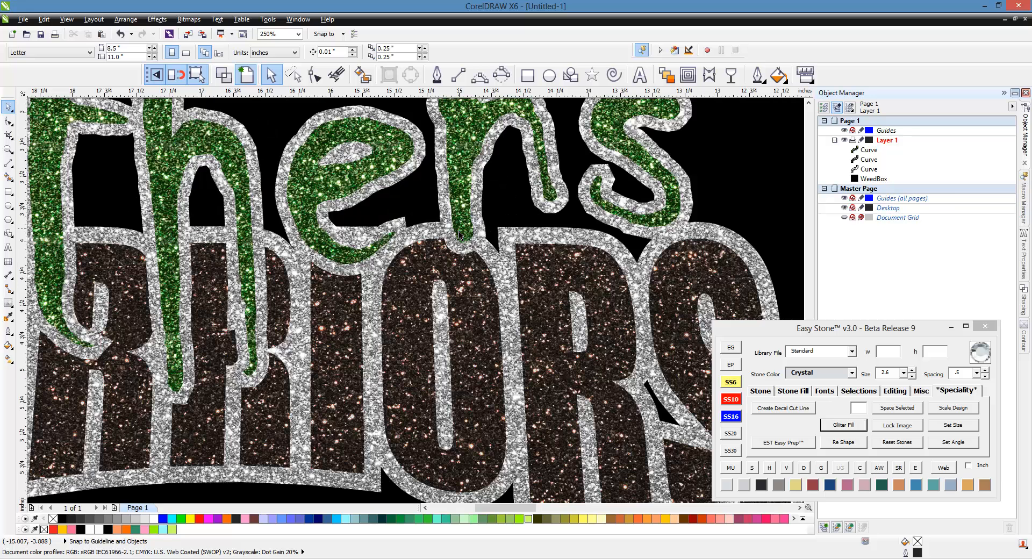
{"action": "scroll", "coordinate": [458, 224], "scroll_direction": "up", "scroll_amount": 1}
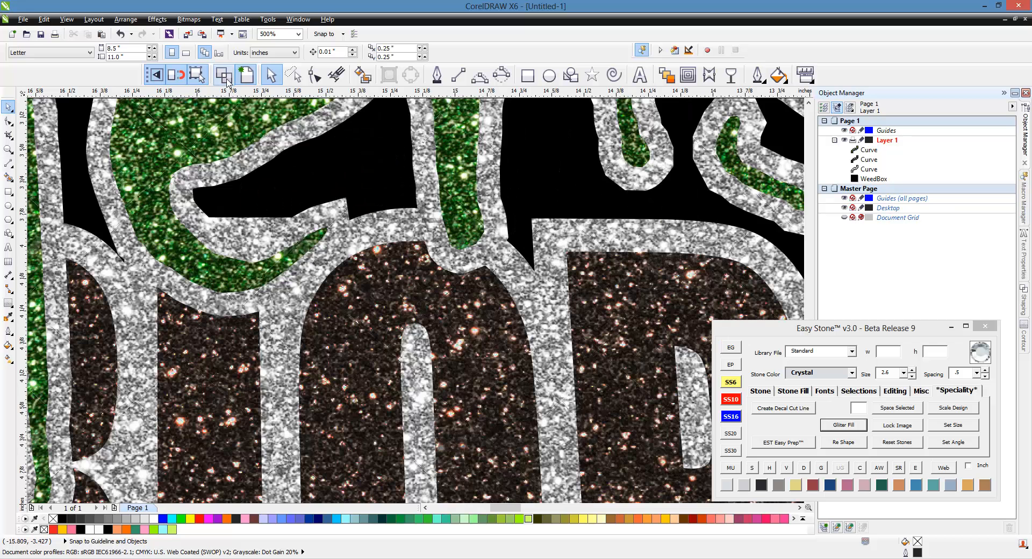
{"action": "left_click", "coordinate": [224, 75]}
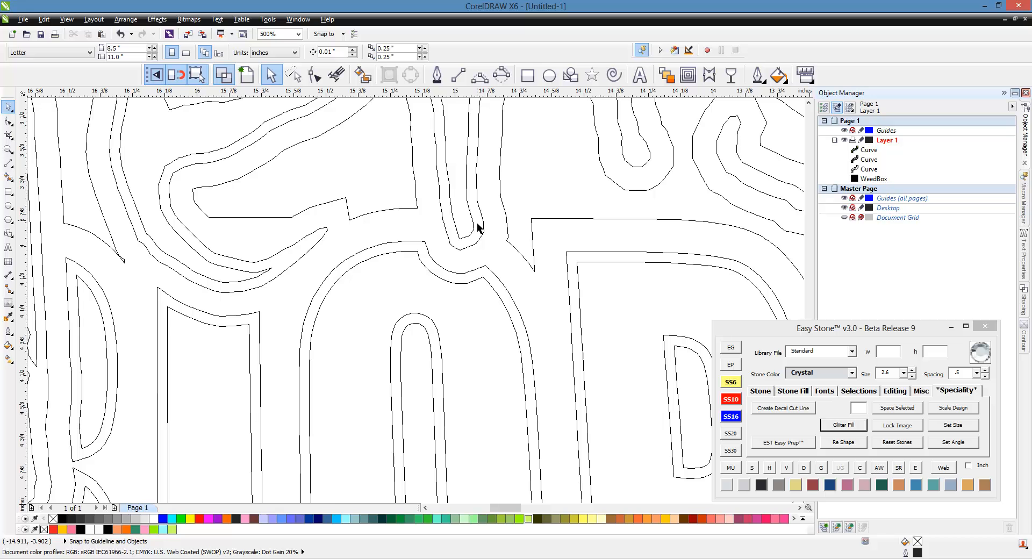
{"action": "left_click", "coordinate": [246, 76]}
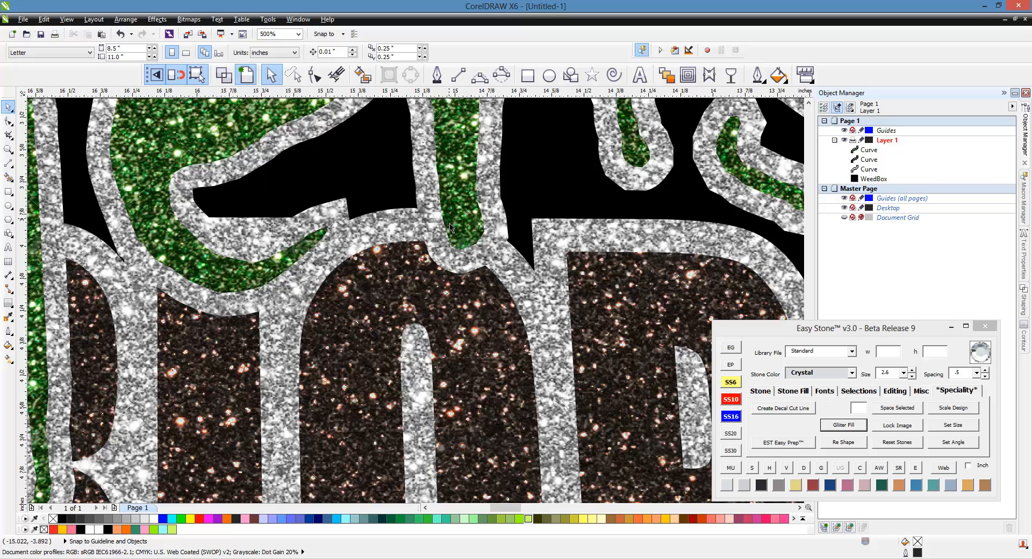
{"action": "left_click", "coordinate": [230, 79]}
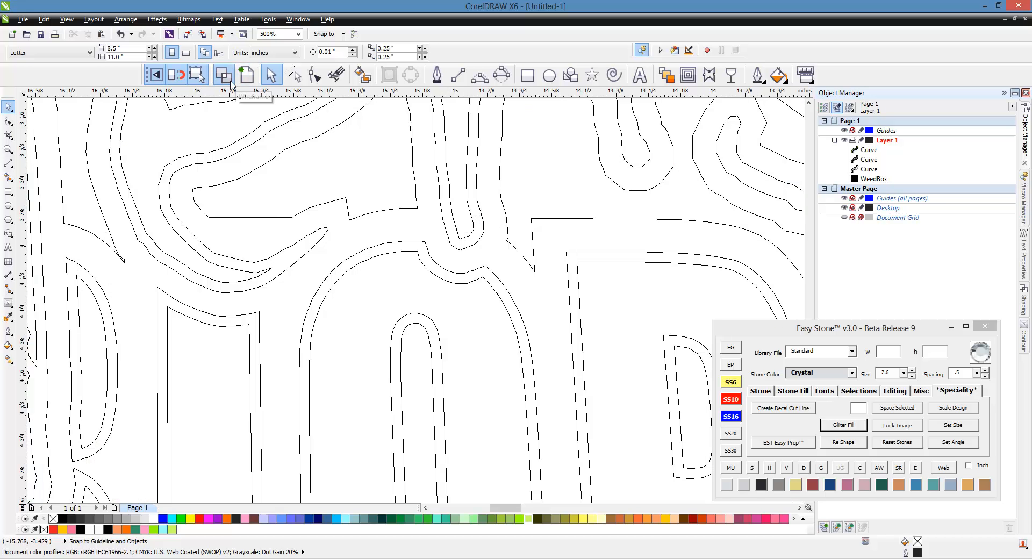
{"action": "left_click", "coordinate": [245, 78]}
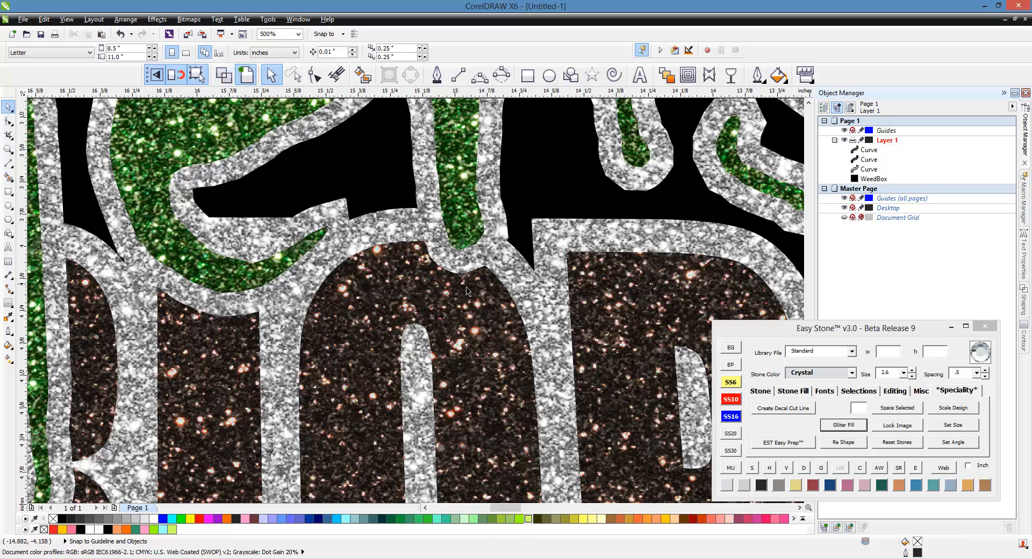
Open the white outline curve for node editing, inspect its edges around the lettering, and leave node editing with nothing selected.
{"action": "double_click", "coordinate": [516, 280]}
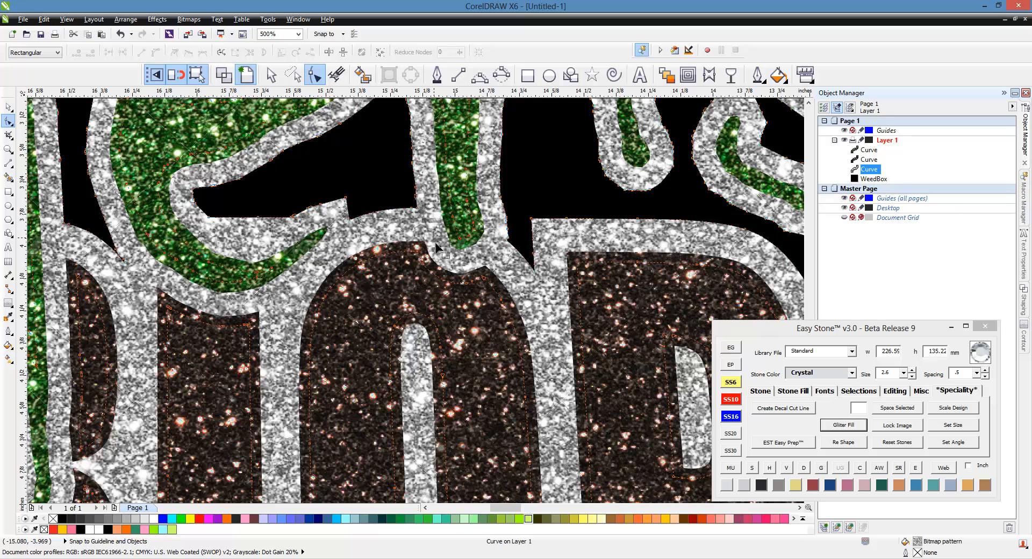
{"action": "scroll", "coordinate": [444, 252], "scroll_direction": "down", "scroll_amount": 2}
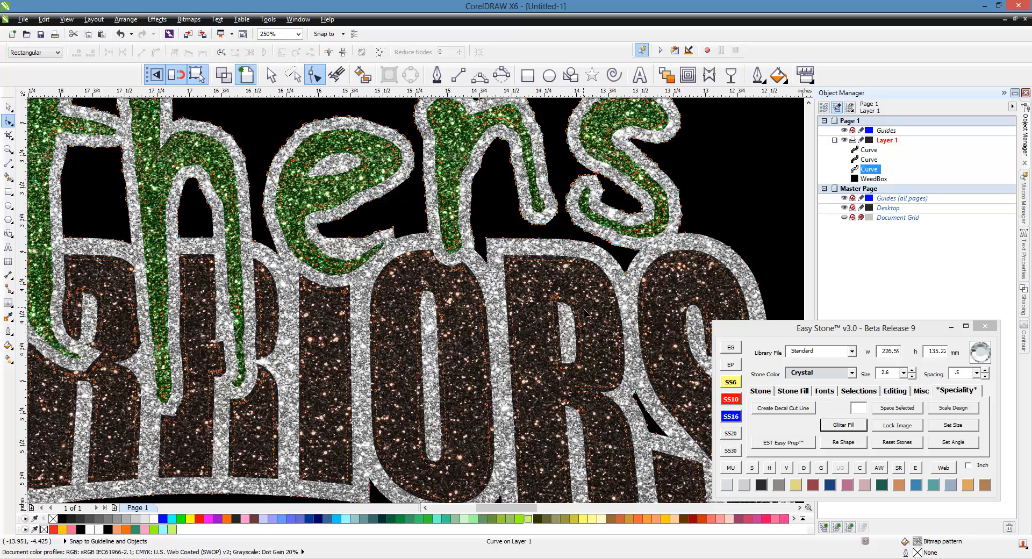
{"action": "scroll", "coordinate": [591, 319], "scroll_direction": "up", "scroll_amount": 2}
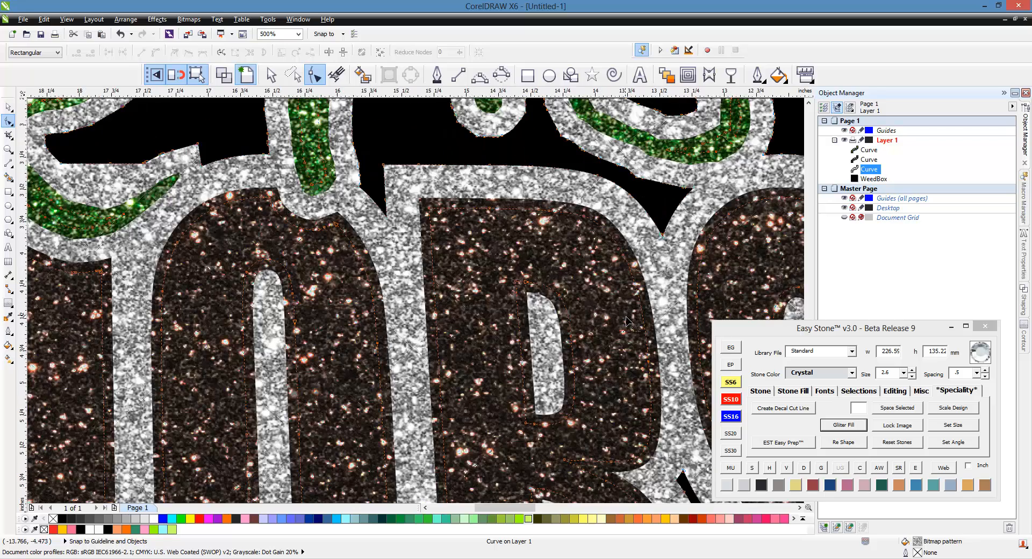
{"action": "scroll", "coordinate": [632, 319], "scroll_direction": "down", "scroll_amount": 2}
{"action": "scroll", "coordinate": [709, 218], "scroll_direction": "up", "scroll_amount": 2}
{"action": "scroll", "coordinate": [710, 218], "scroll_direction": "up", "scroll_amount": 1}
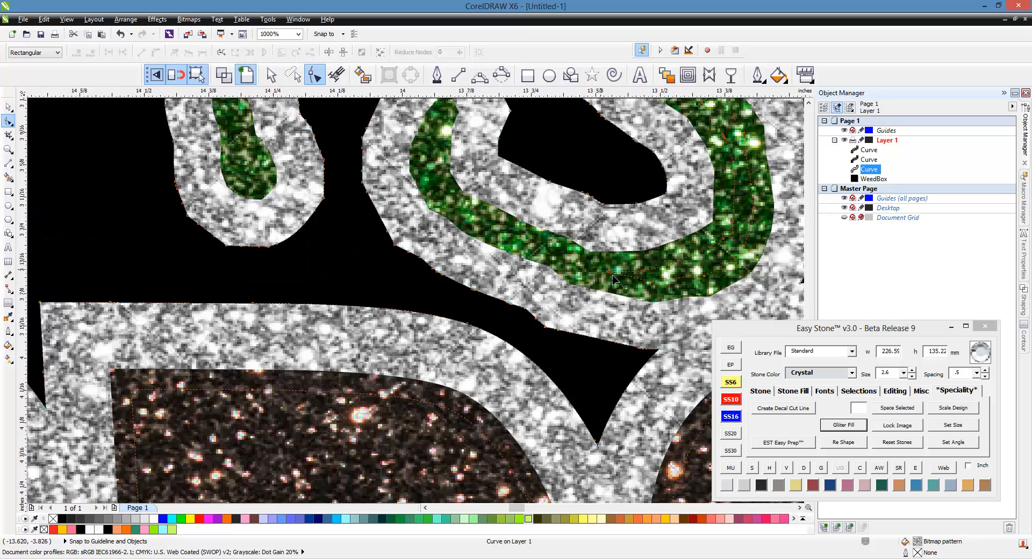
{"action": "scroll", "coordinate": [613, 276], "scroll_direction": "down", "scroll_amount": 2}
{"action": "scroll", "coordinate": [518, 377], "scroll_direction": "up", "scroll_amount": 1}
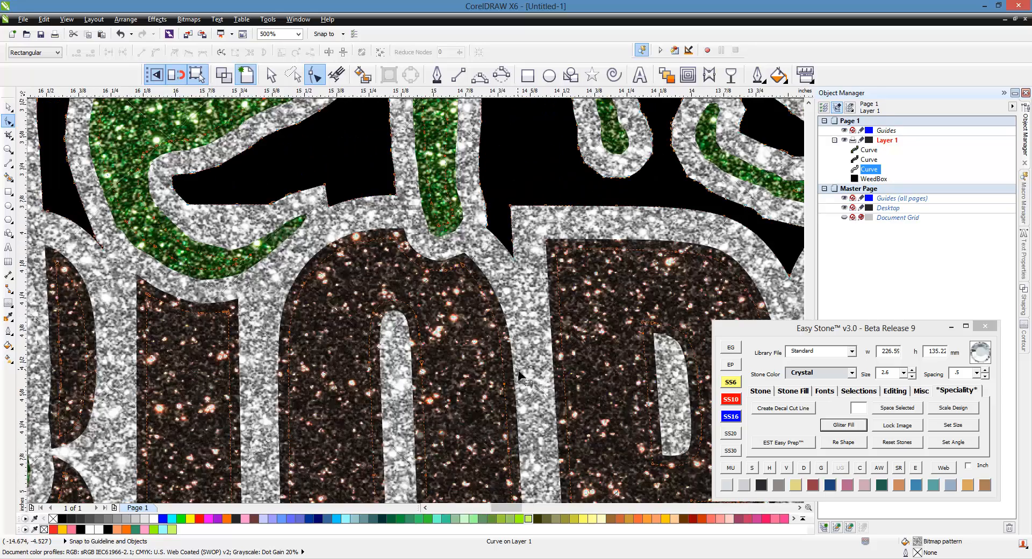
{"action": "scroll", "coordinate": [518, 376], "scroll_direction": "down", "scroll_amount": 2}
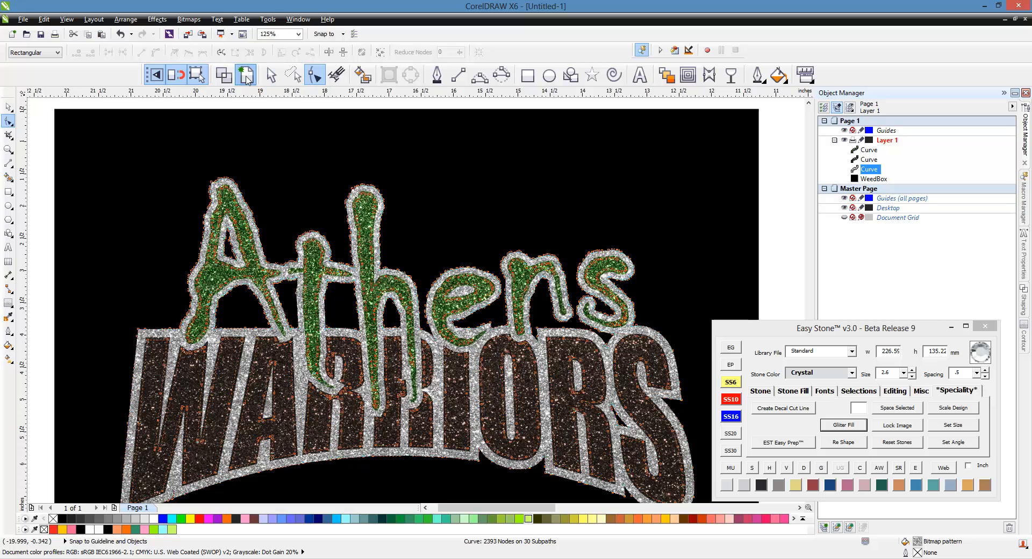
{"action": "left_click", "coordinate": [246, 76]}
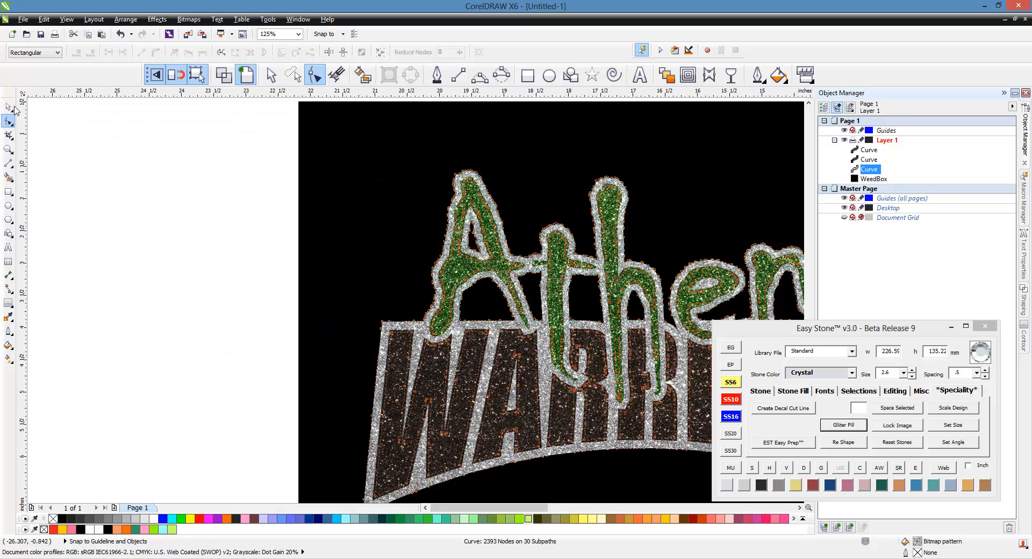
{"action": "left_click", "coordinate": [9, 107]}
{"action": "left_click", "coordinate": [131, 168]}
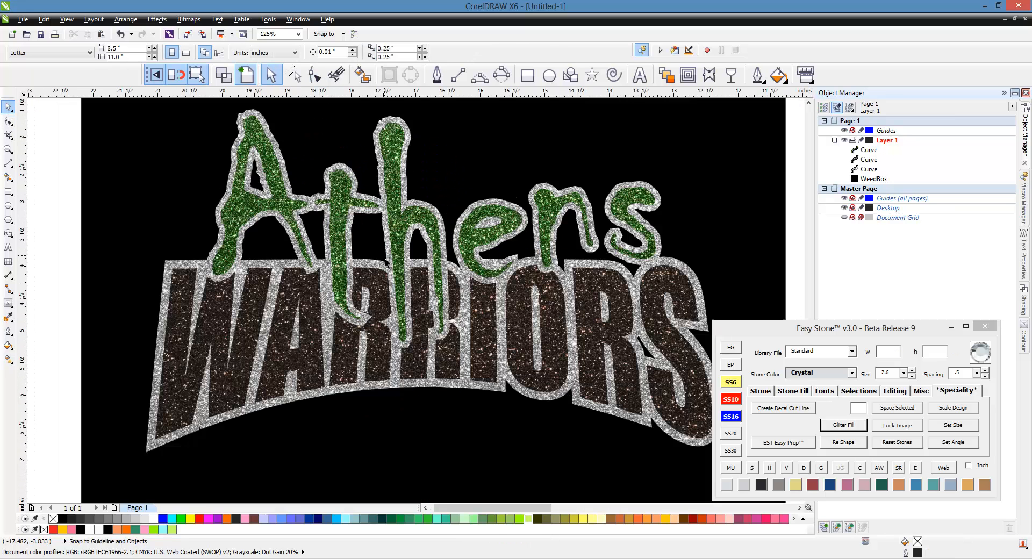